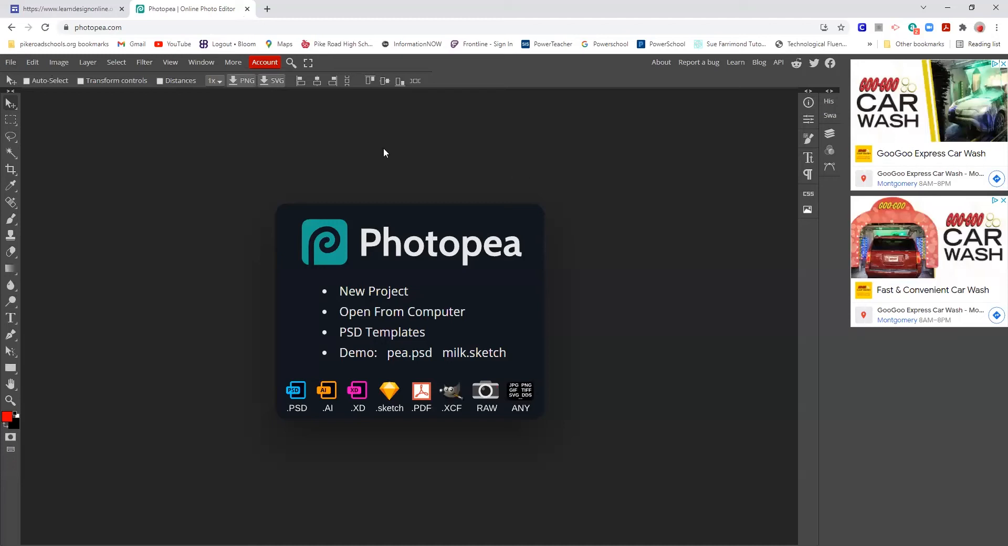
- Open lone-tree-1934897_1920.jpg from the Downloads folder
click(7, 63)
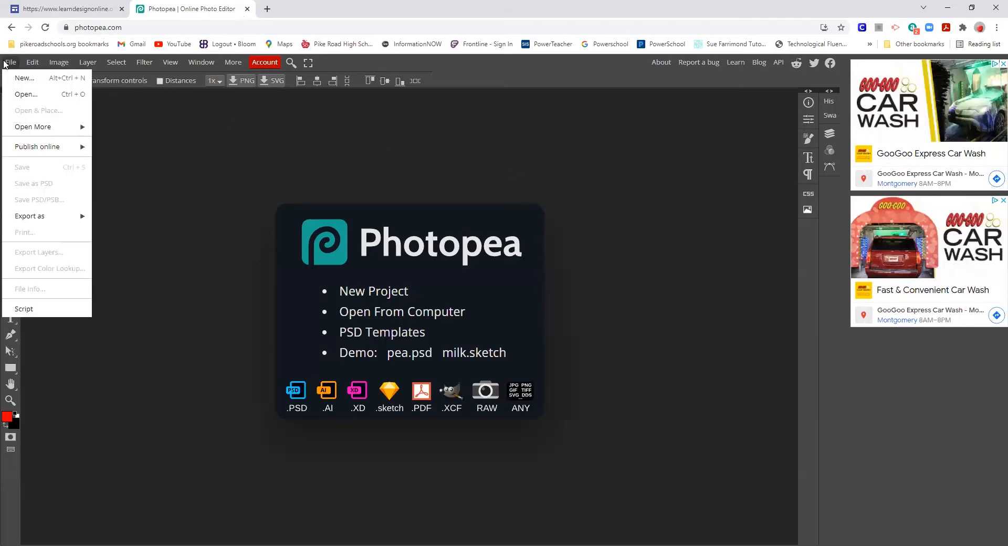
click(40, 94)
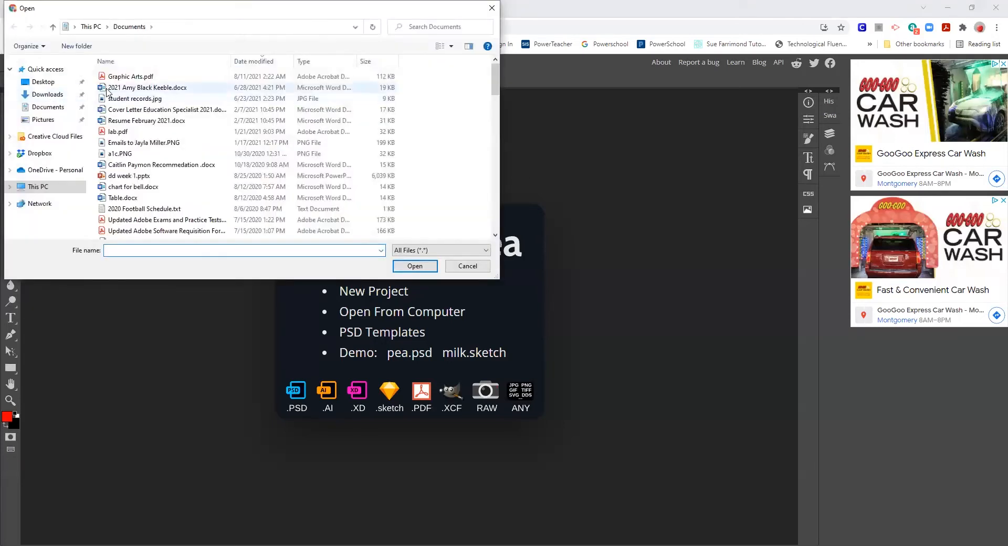
click(41, 95)
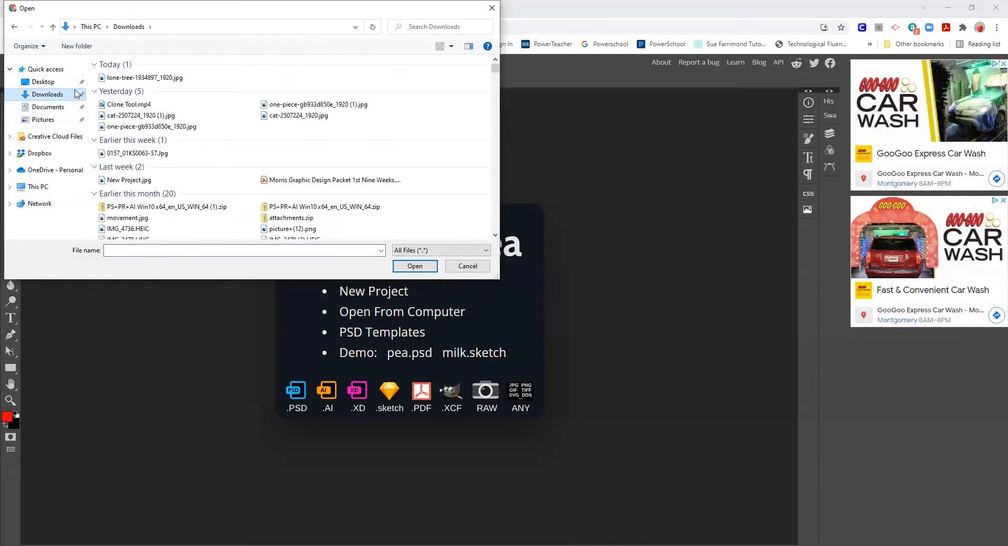
click(142, 78)
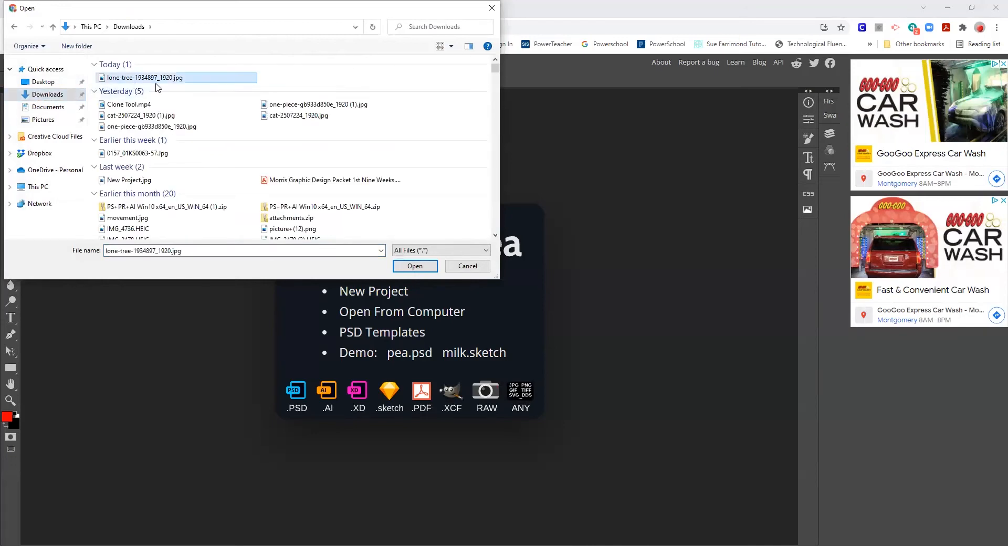
click(415, 266)
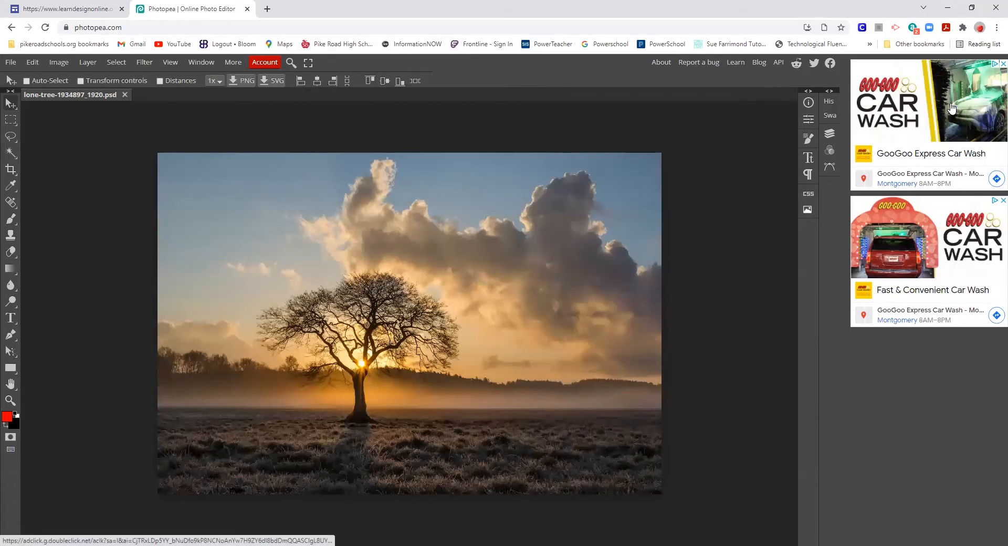
- Show the History and Layers panels, then lock and hide the Background layer
click(1003, 63)
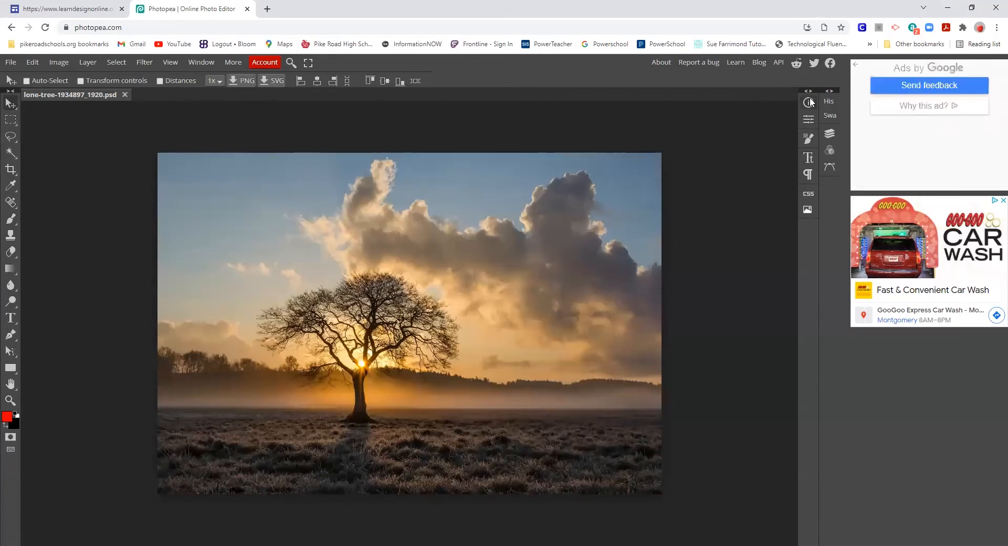
click(829, 92)
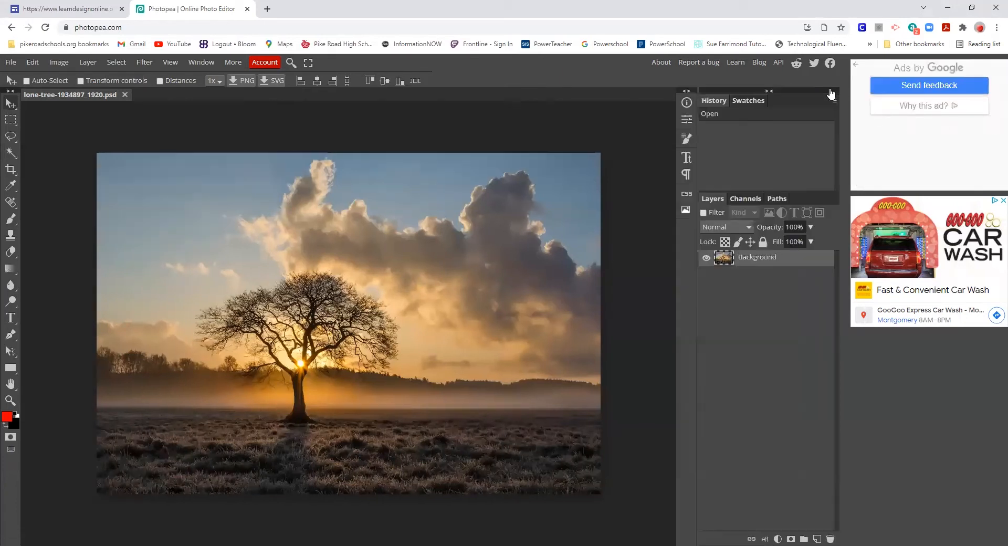
click(763, 241)
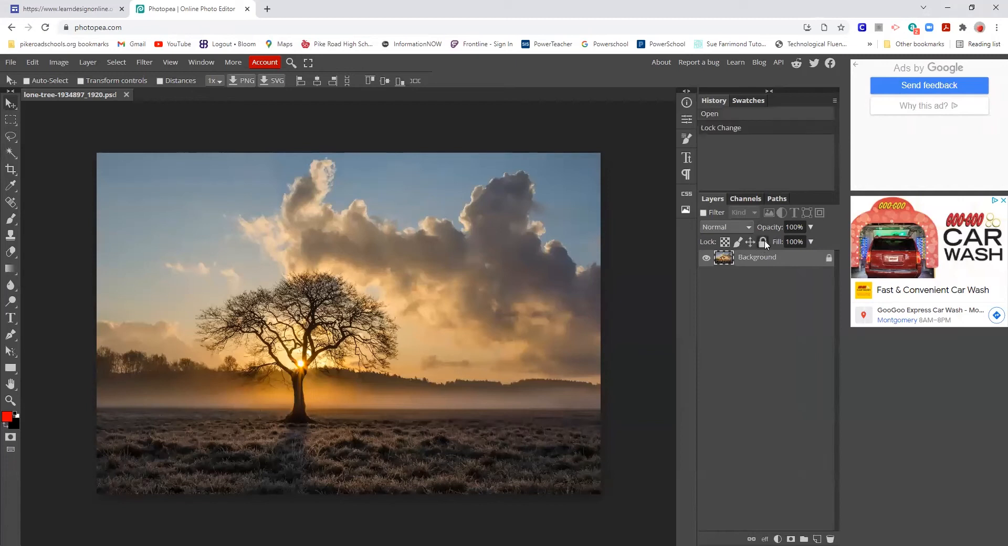
click(707, 257)
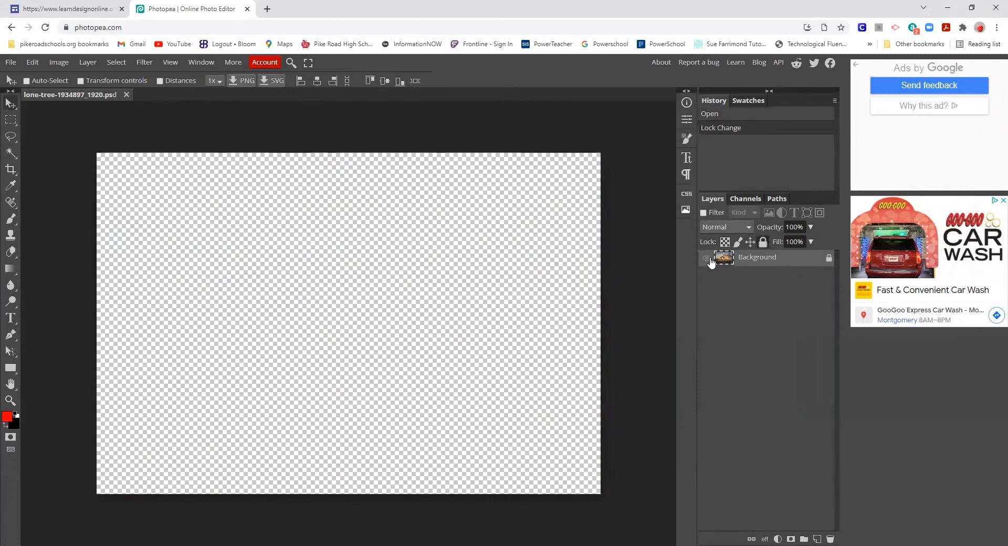
- Duplicate the Background as Layer 1 and make the copy visible
right_click(776, 260)
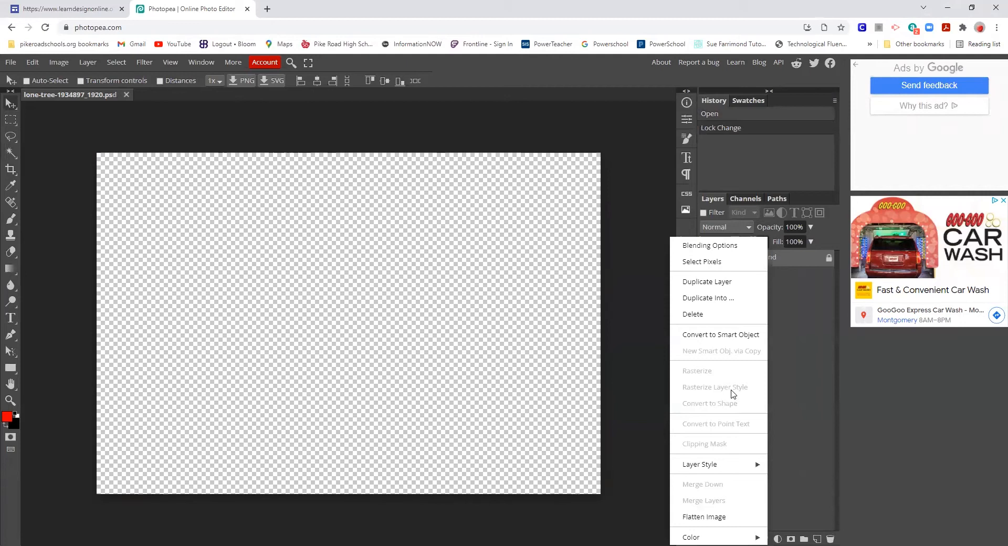
click(702, 283)
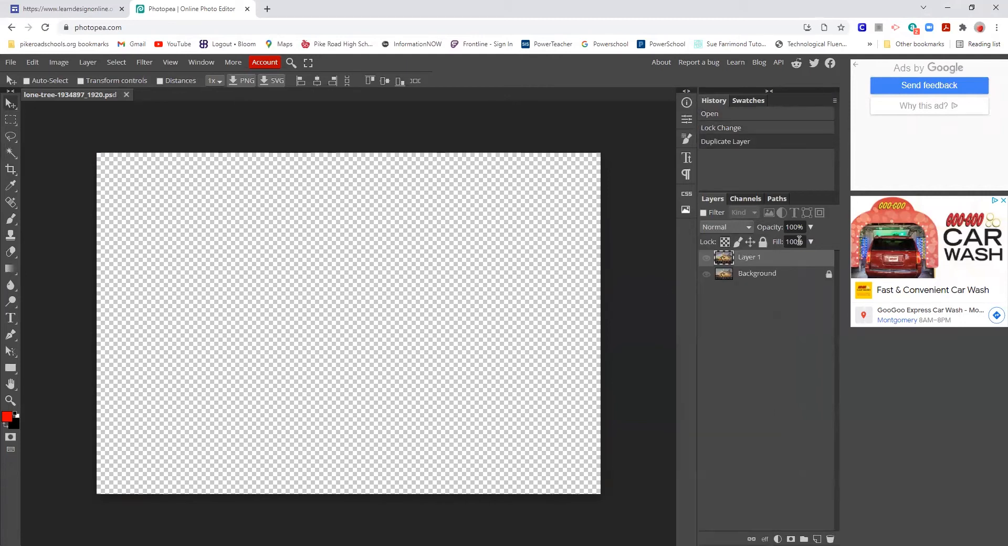
click(706, 259)
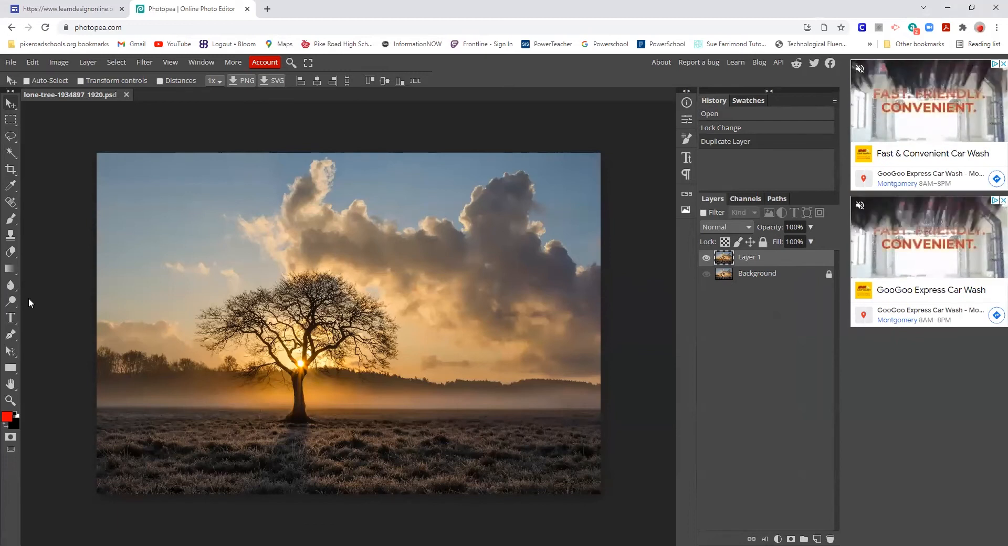
- Pick the Gradient tool with the rainbow preset and Linear shape
click(13, 267)
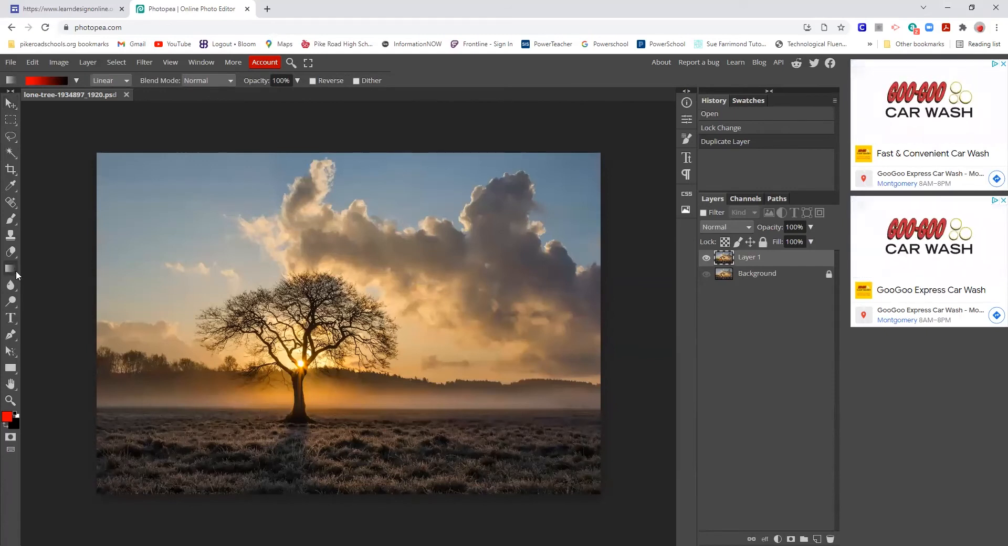
click(75, 79)
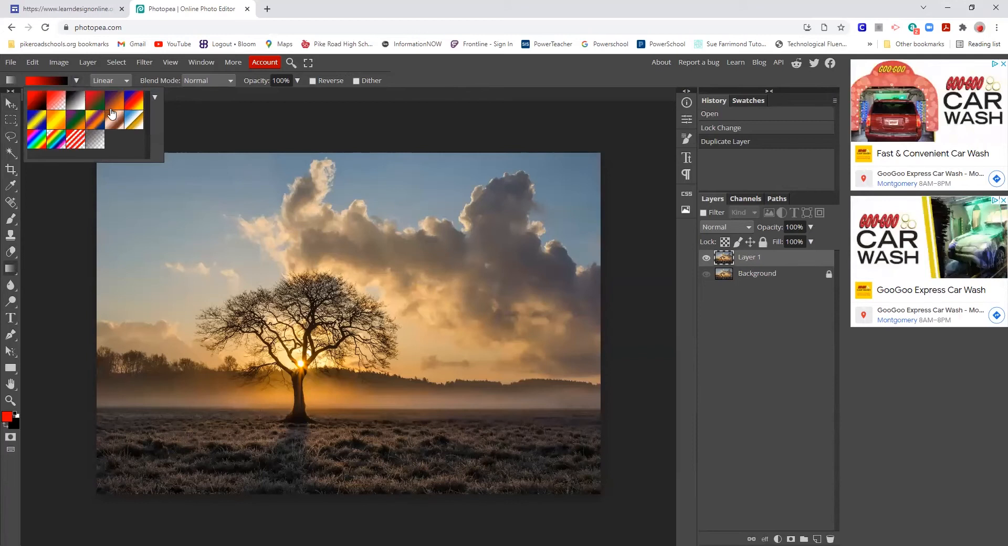
click(134, 101)
click(40, 141)
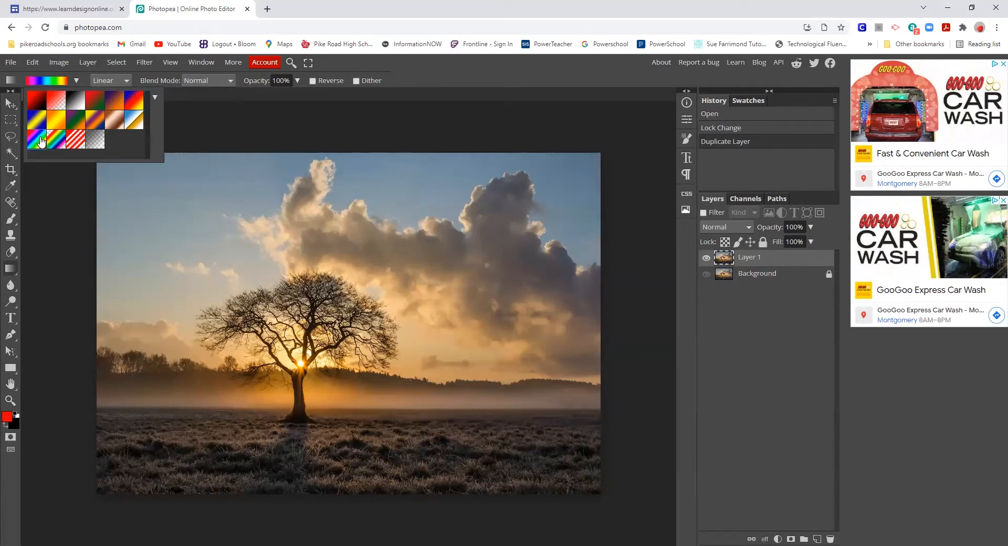
click(126, 80)
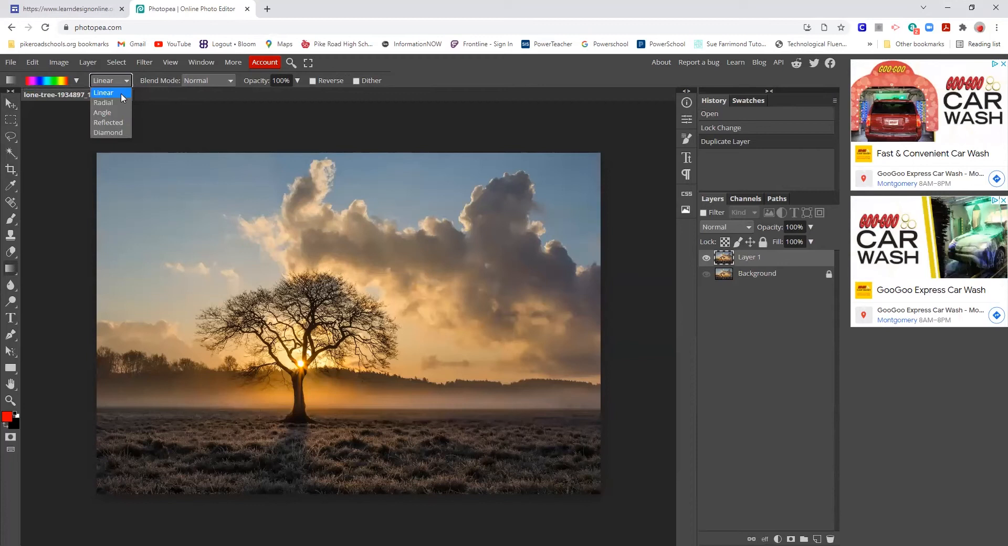
click(233, 78)
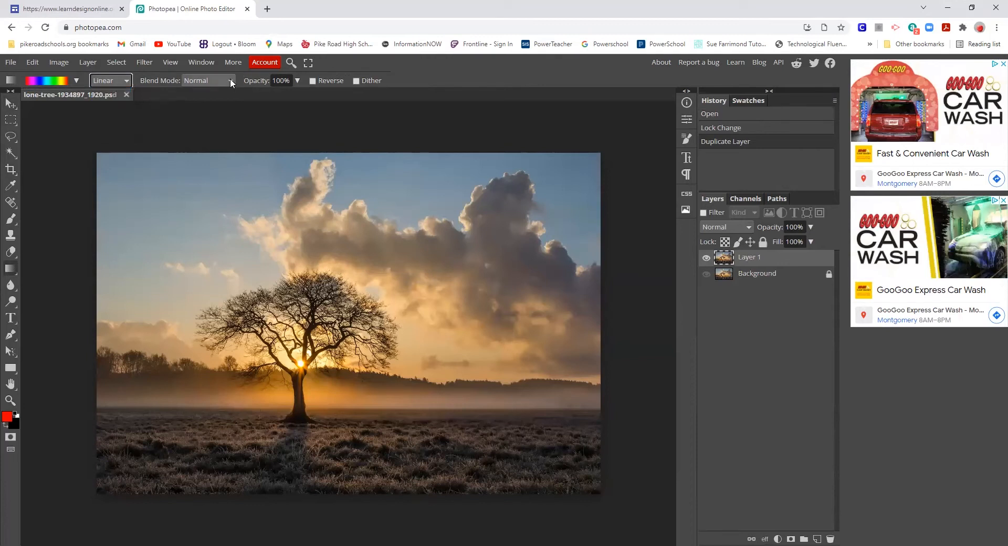
- Set Normal blending at 50% opacity, test a diagonal gradient, then undo it
click(230, 78)
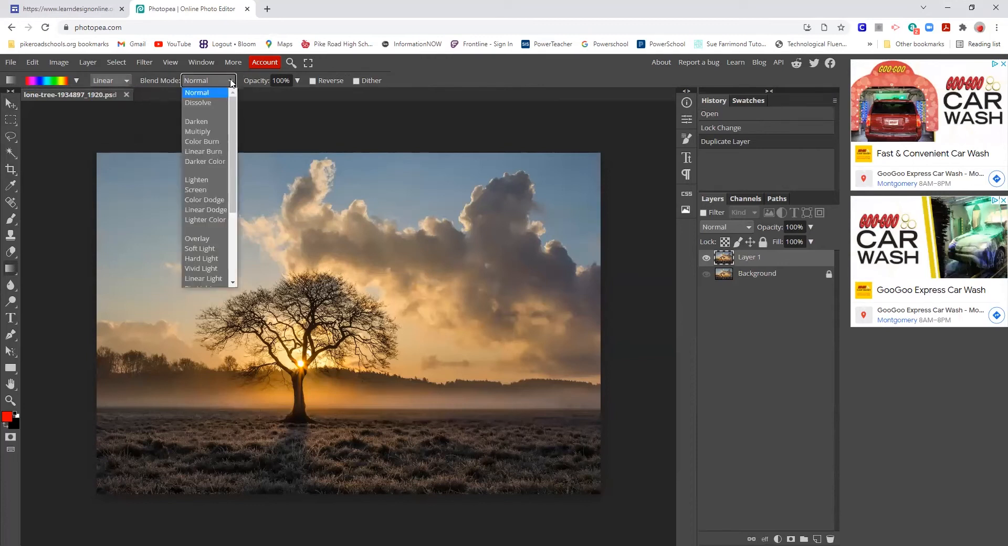
click(284, 80)
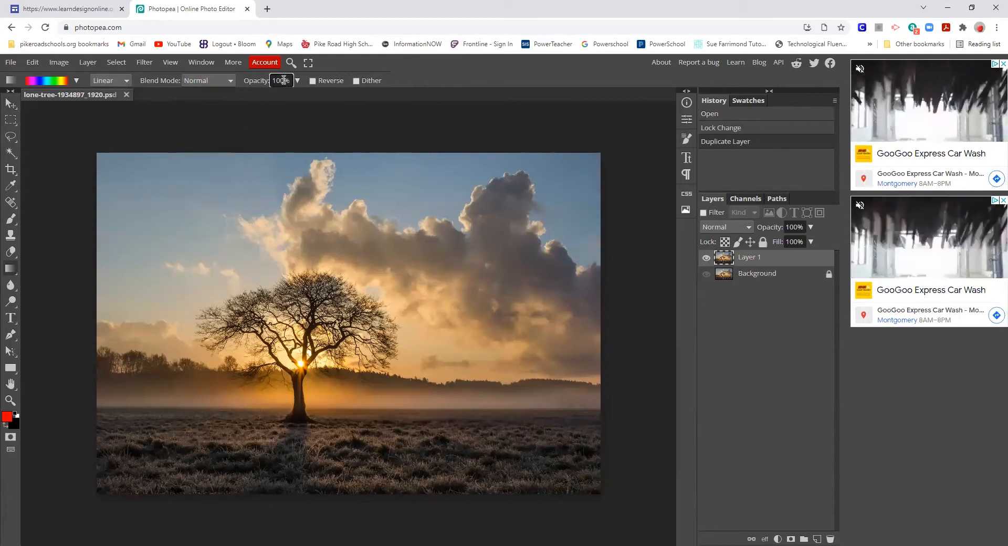
drag(284, 80, 270, 83)
text(5)
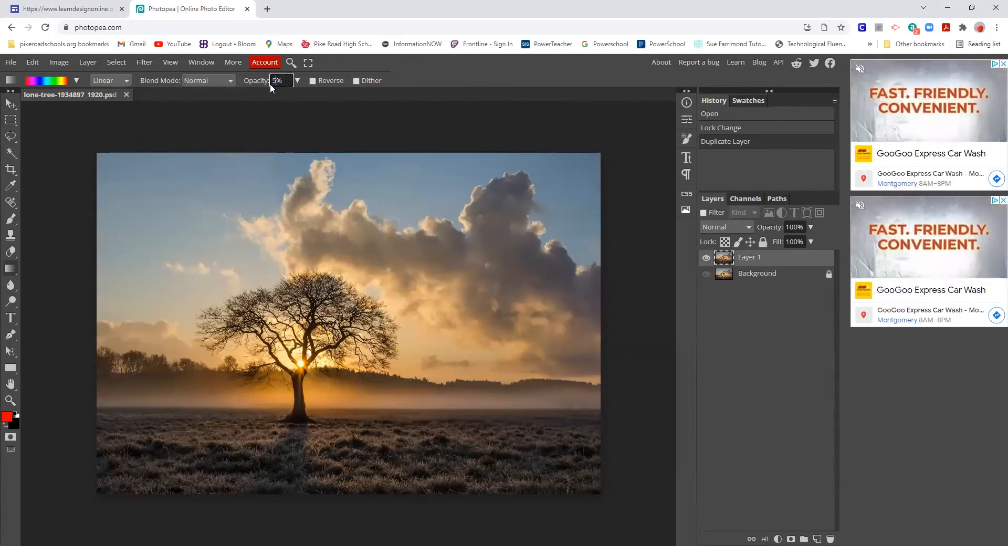
text(0)
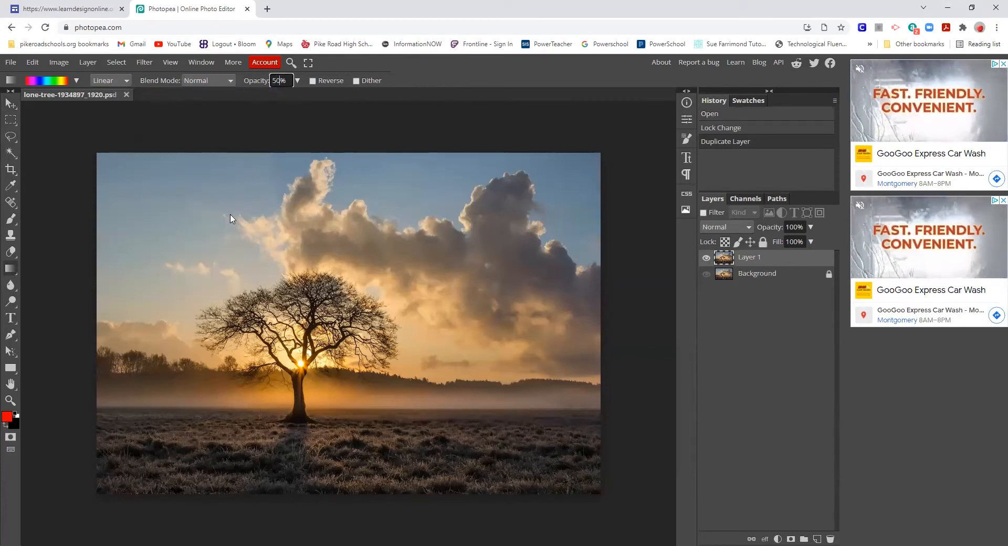
drag(102, 159, 601, 490)
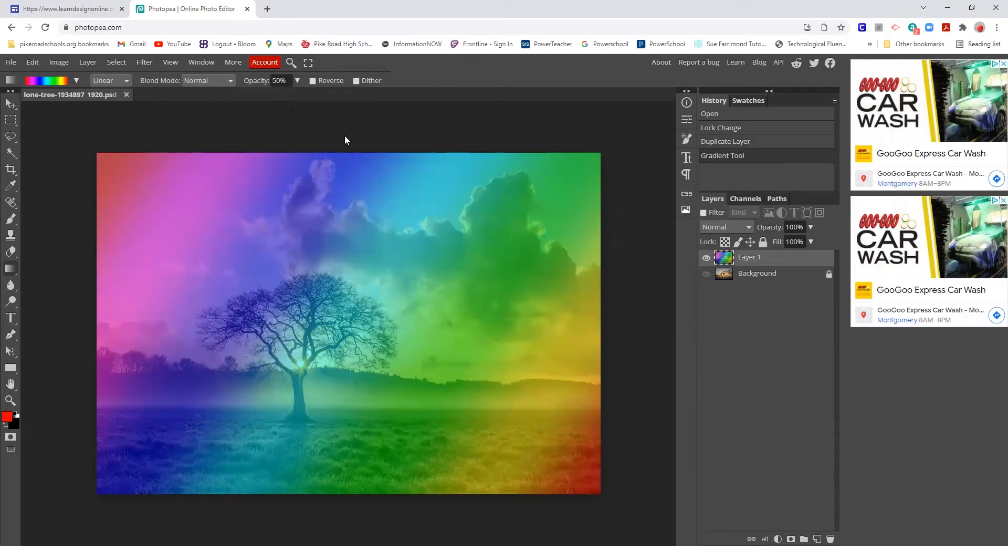
key(ctrl+z)
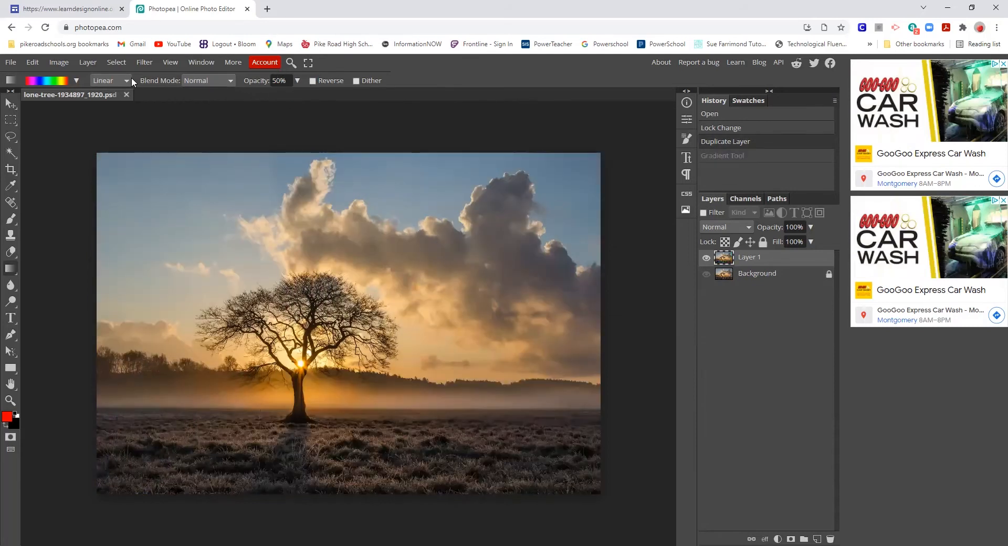
- Lower gradient opacity to 10% and sweep it from the photo's top-left to bottom-right
click(282, 79)
double_click(279, 78)
text(1)
drag(100, 153, 592, 492)
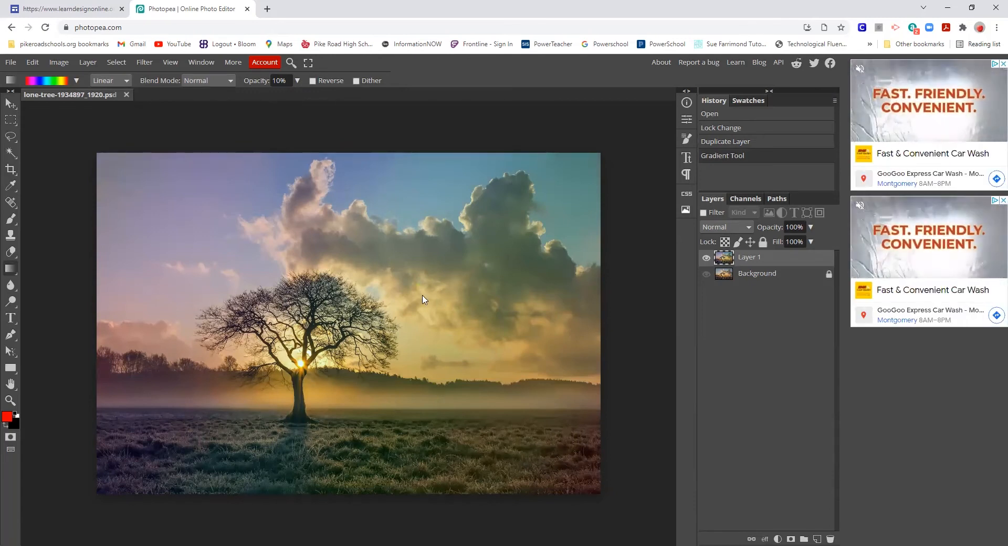
click(77, 81)
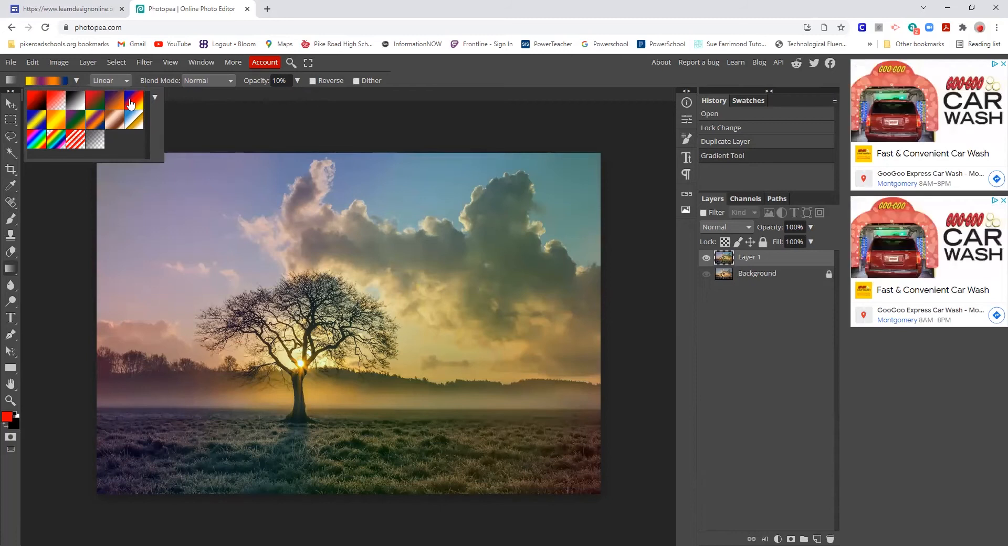
- Choose the black-to-white preset, Diamond shape and Color Burn mode, and drag a first pass
click(82, 104)
click(108, 79)
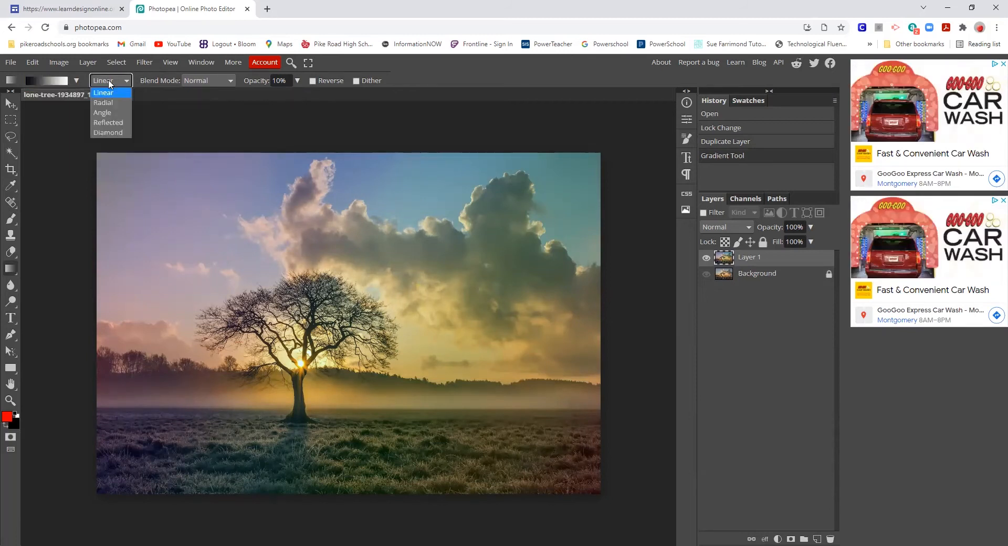
key(Return)
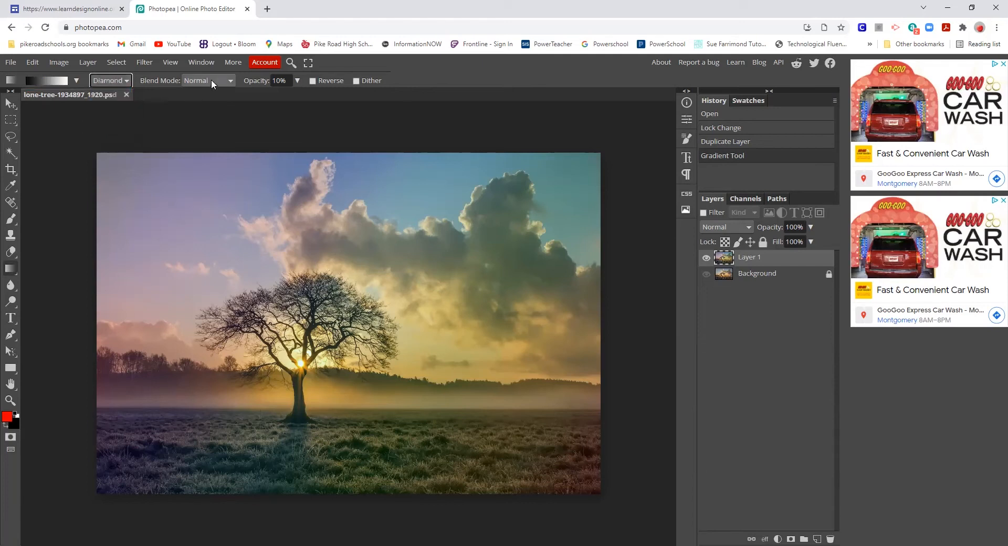
click(211, 79)
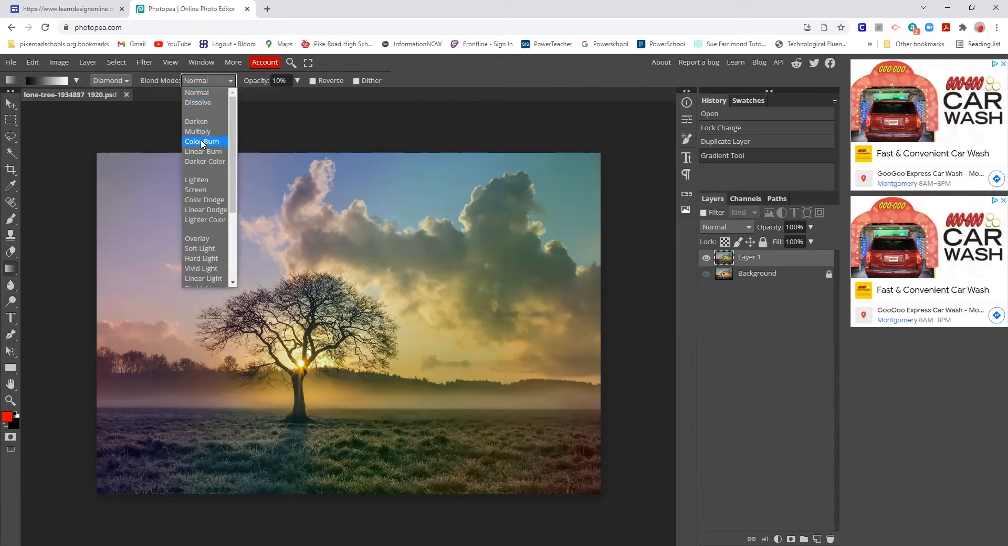
click(202, 142)
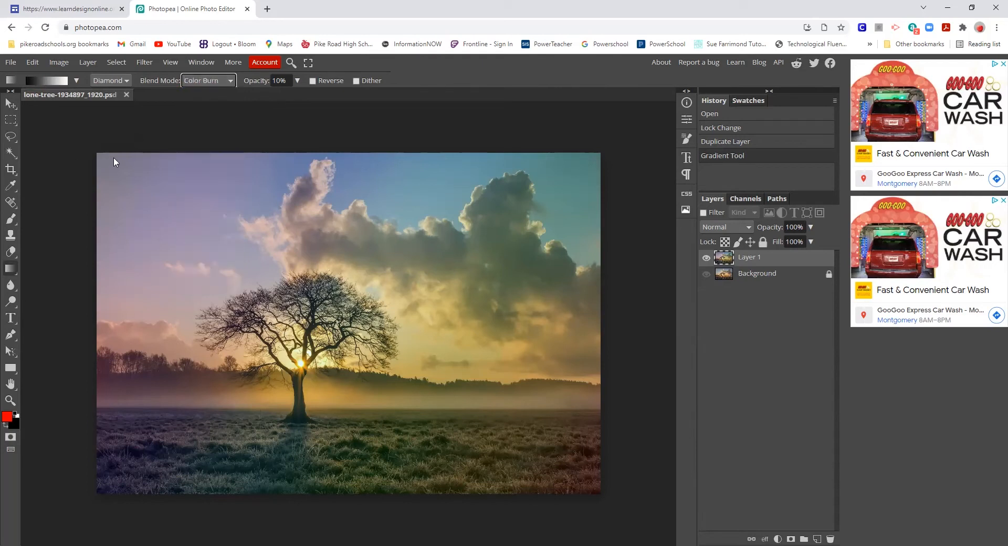
mouse_move(97, 154)
mouse_down()
mouse_move(236, 249)
mouse_move(499, 465)
mouse_move(577, 472)
mouse_up()
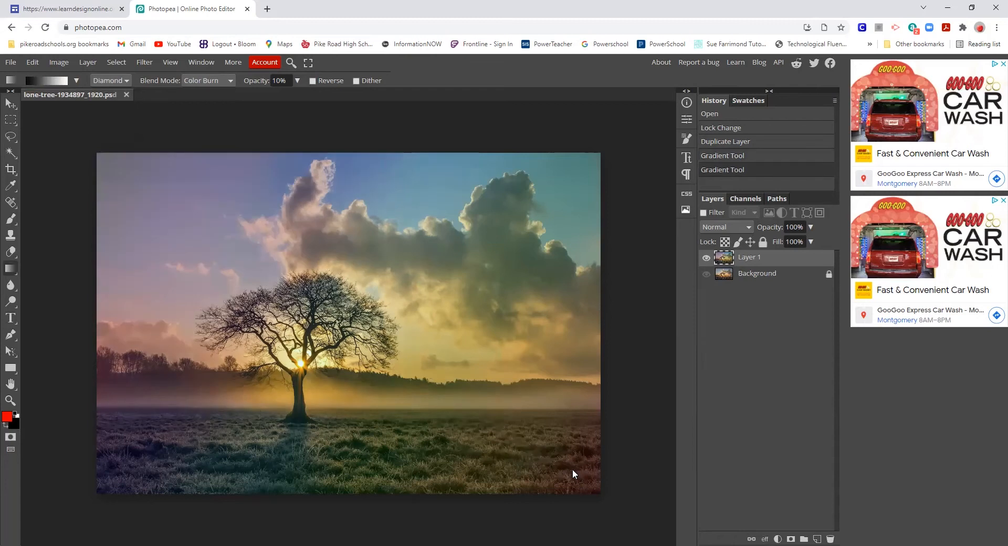
- Raise opacity to 74%, redraw the diamond gradient from the top-left, and lock Layer 1
click(296, 81)
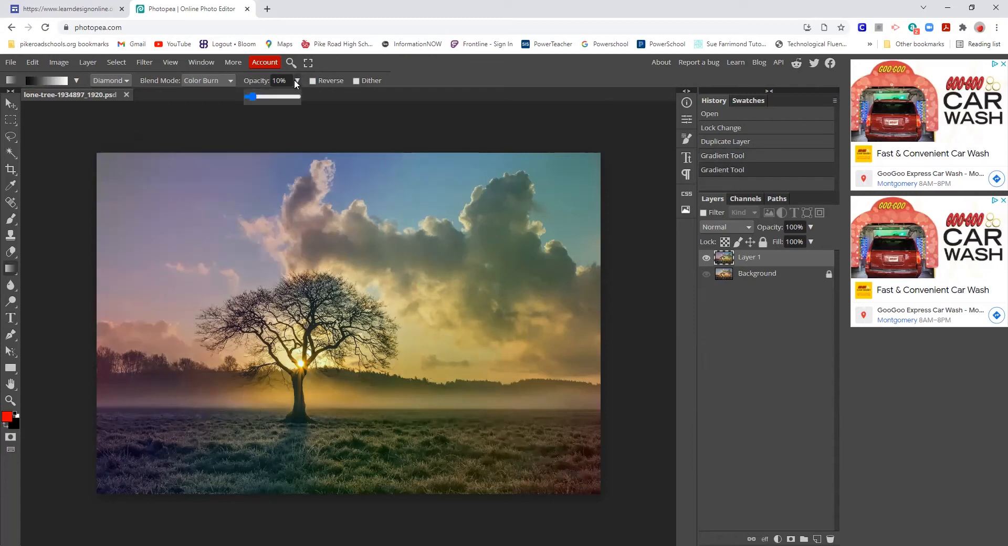
click(284, 96)
mouse_move(96, 156)
mouse_down()
mouse_move(541, 465)
mouse_move(585, 480)
mouse_up()
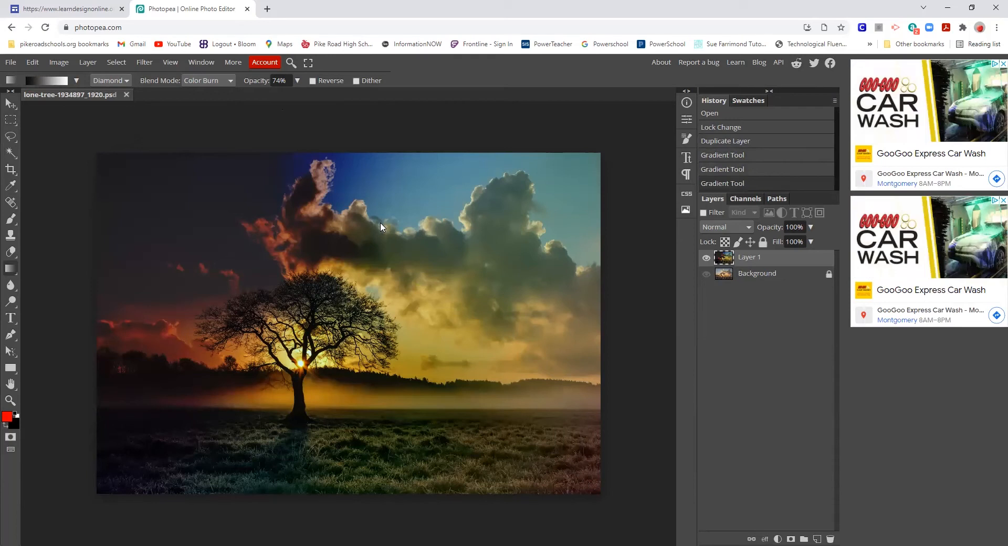
click(763, 242)
- Duplicate Layer 1 to place a Layer 1 copy on top of the stack
right_click(789, 267)
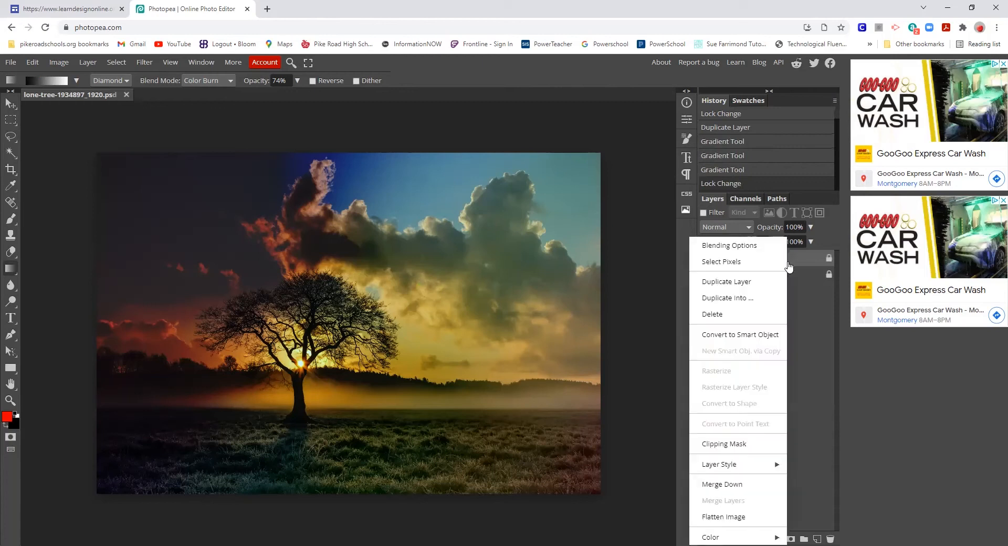
click(732, 283)
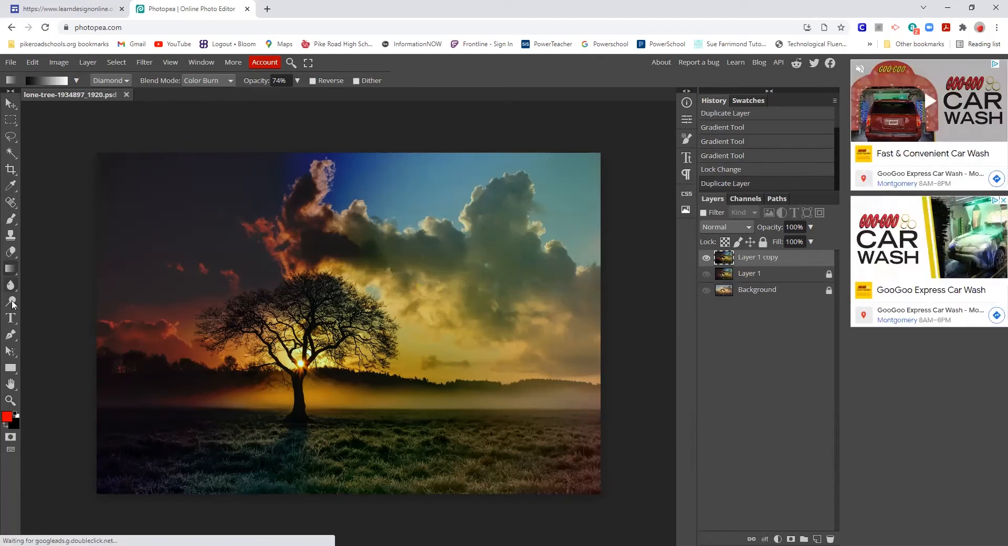
key(t)
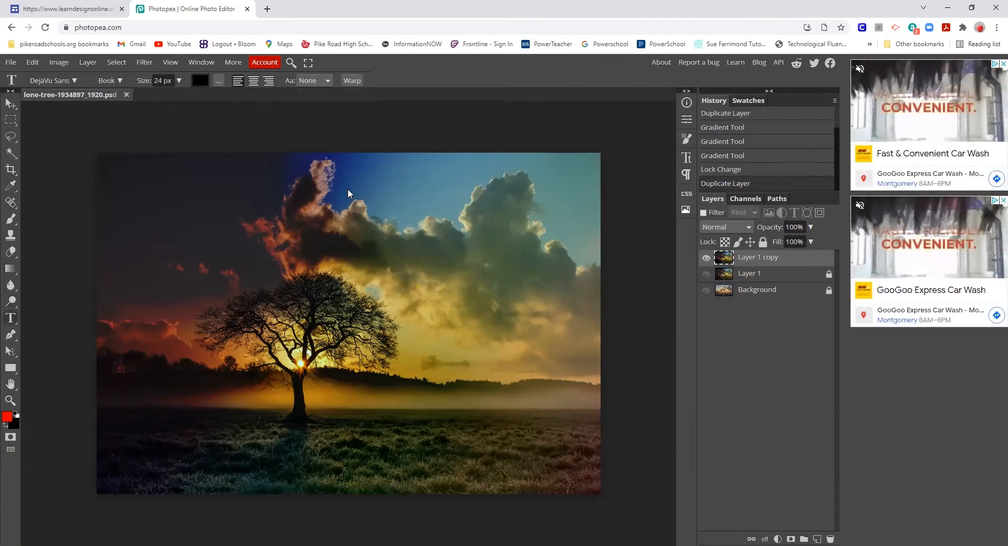
- Draw a text box over the upper-right clouds and set the text size to 150 px
drag(361, 171, 589, 270)
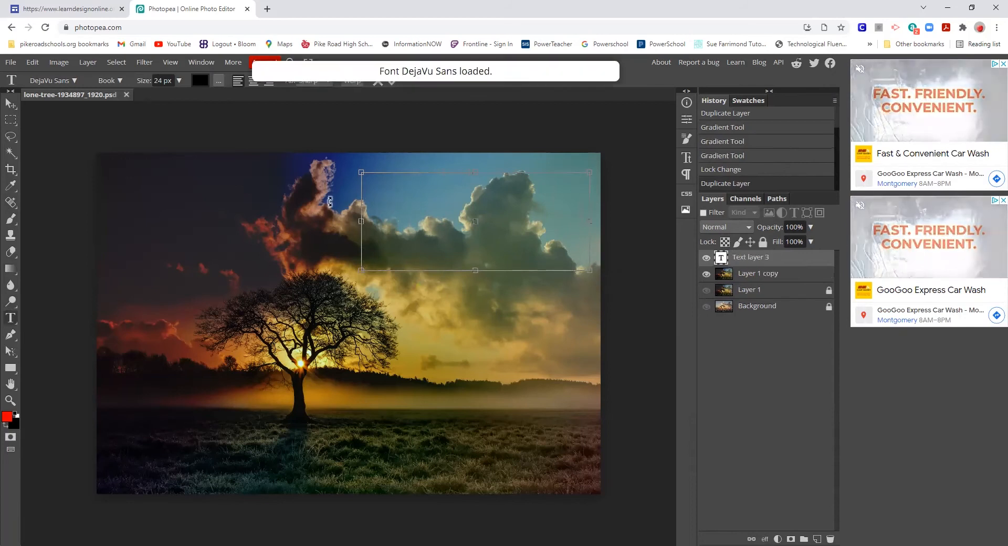
click(75, 80)
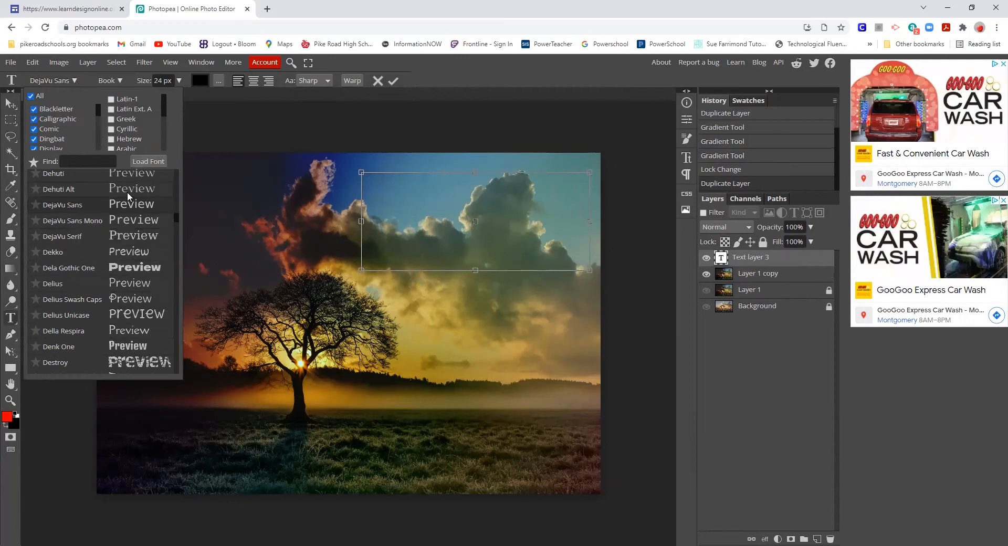
click(420, 208)
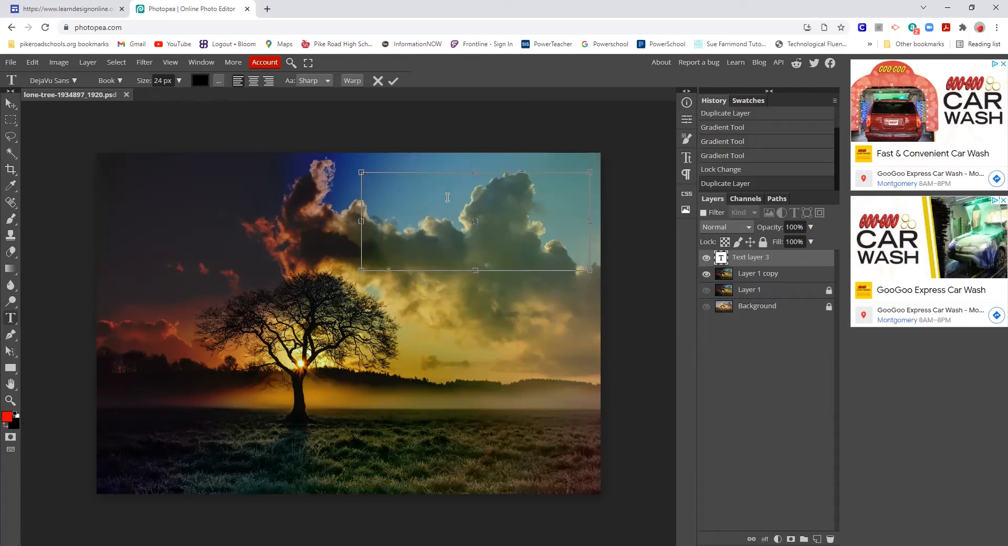
click(180, 80)
drag(149, 97, 188, 102)
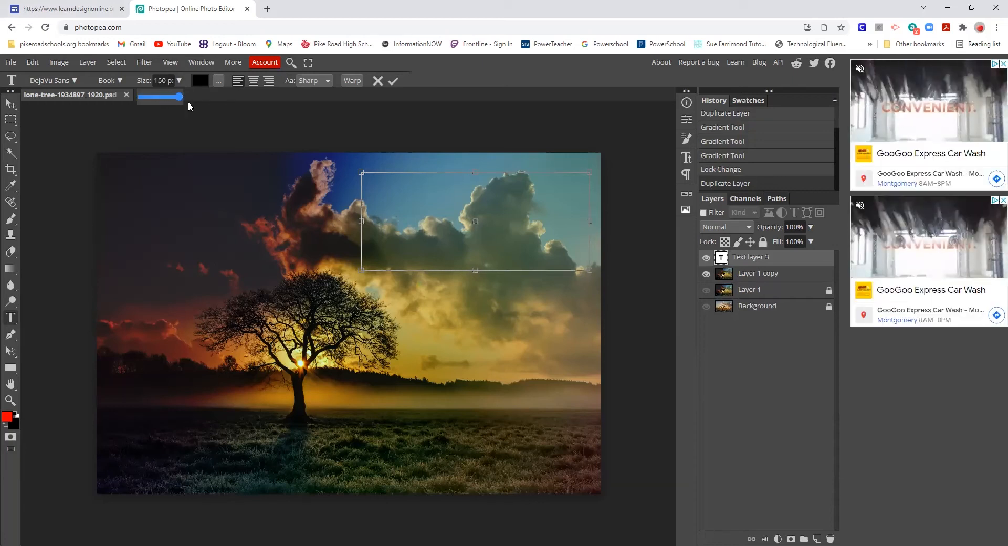
- Type the first name into the text box, correcting a mistyped letter
click(401, 196)
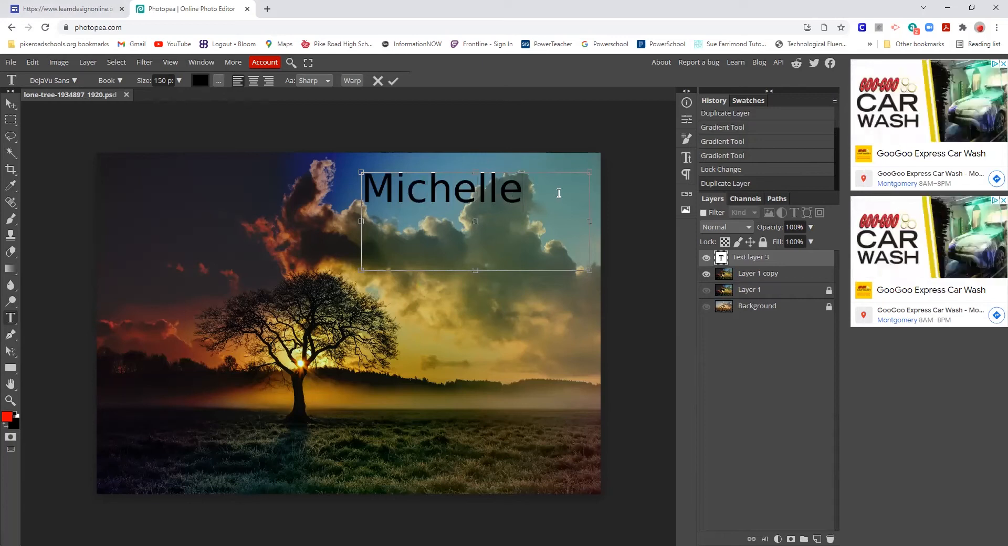
click(121, 80)
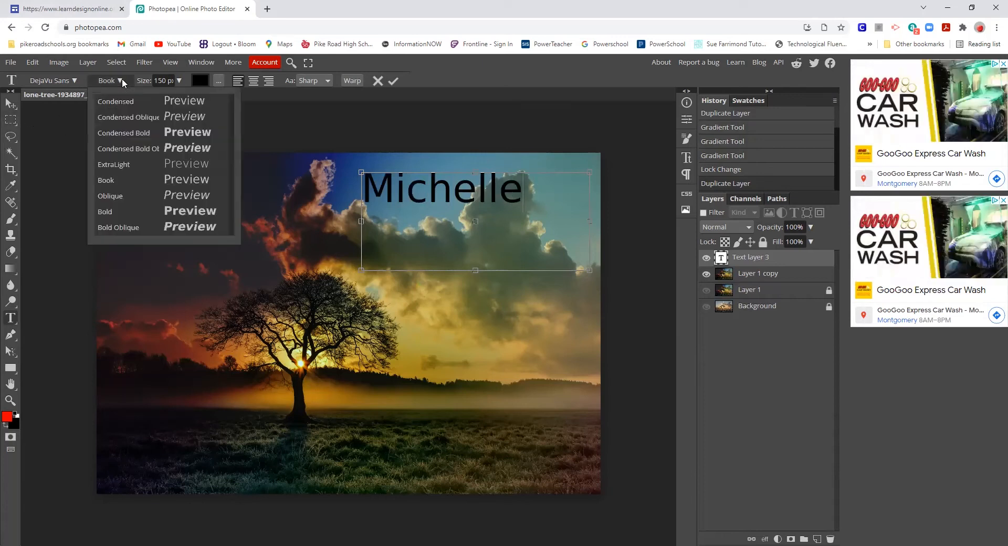
- Center-align the name and keep its colour black after sampling other colours
click(201, 82)
click(176, 179)
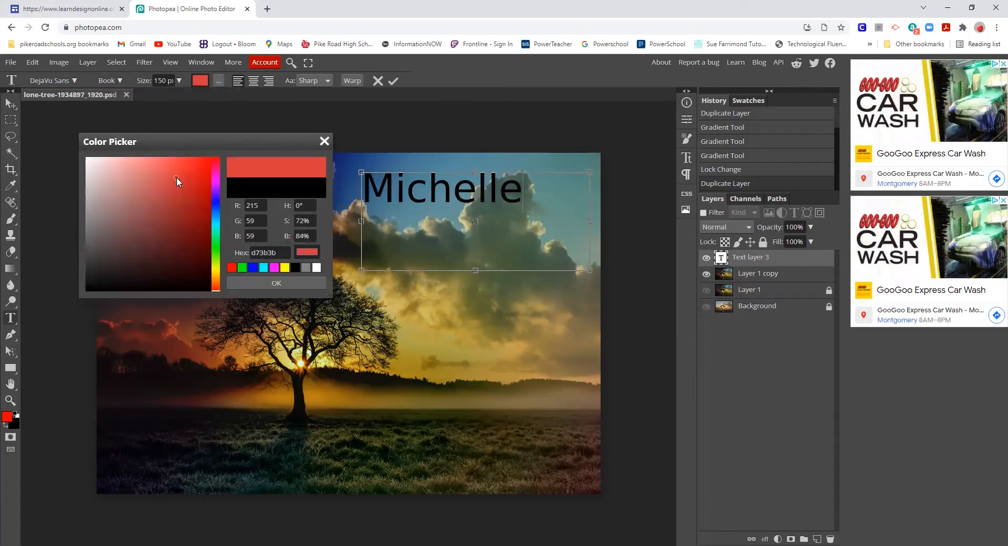
click(220, 81)
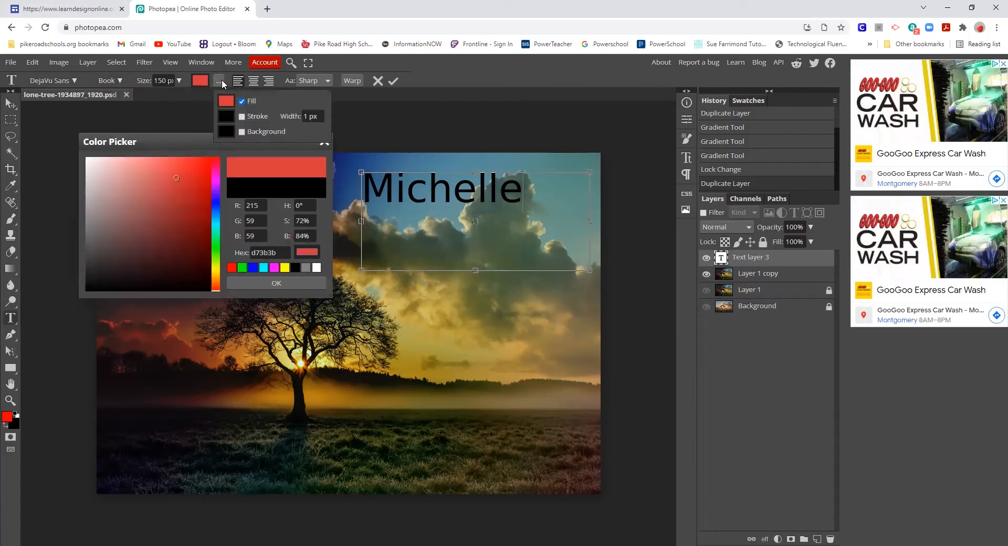
click(255, 80)
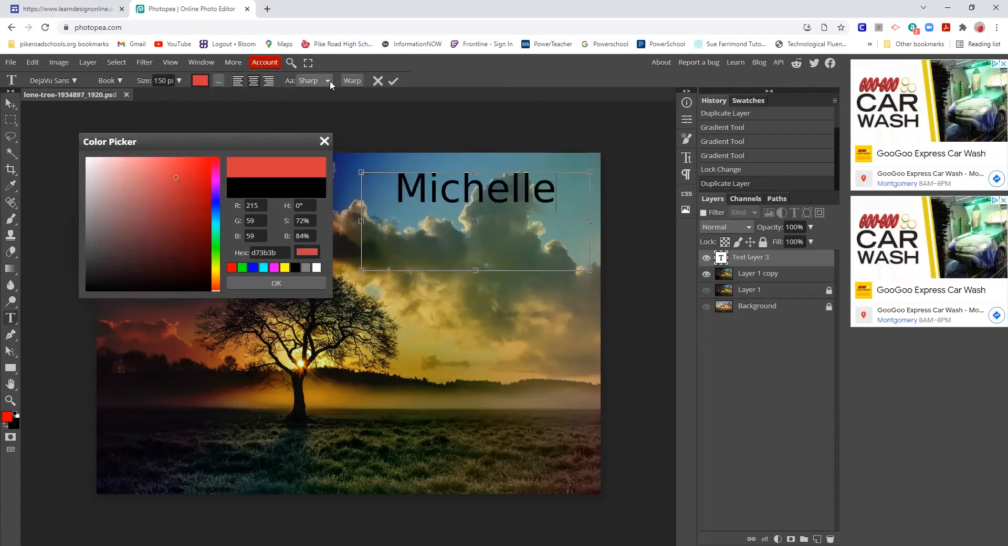
click(431, 181)
click(418, 212)
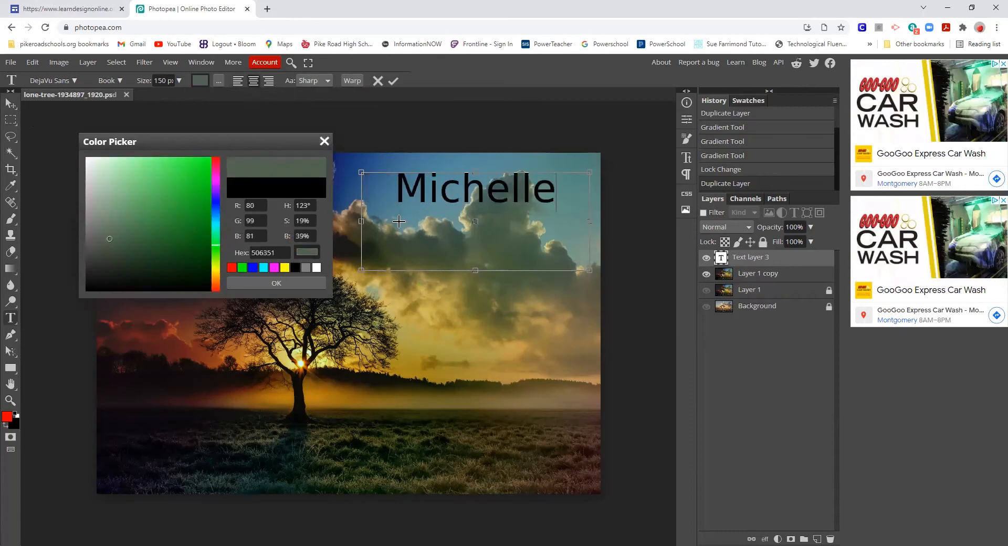
click(329, 142)
- Try Sharp and Strong anti-aliasing, then settle on None
click(326, 81)
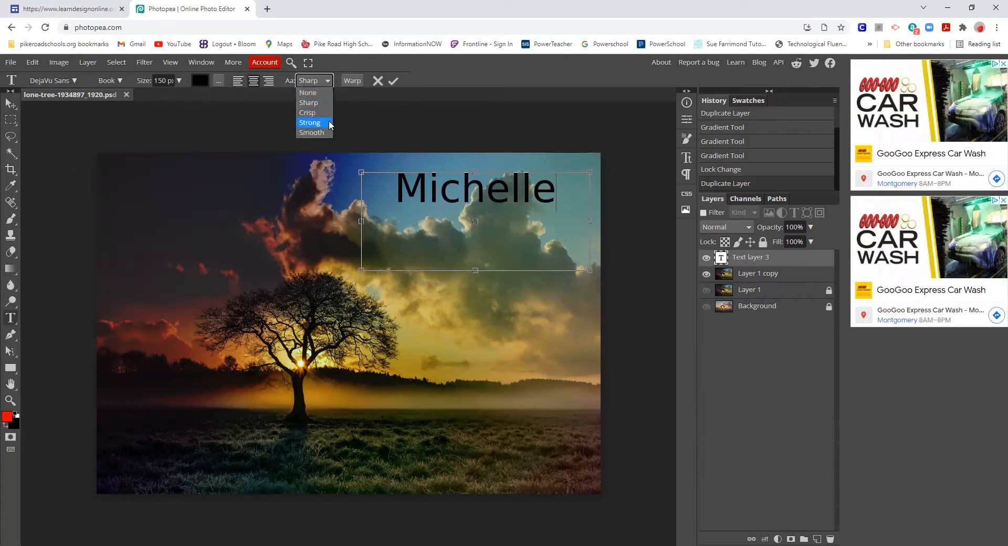
click(319, 78)
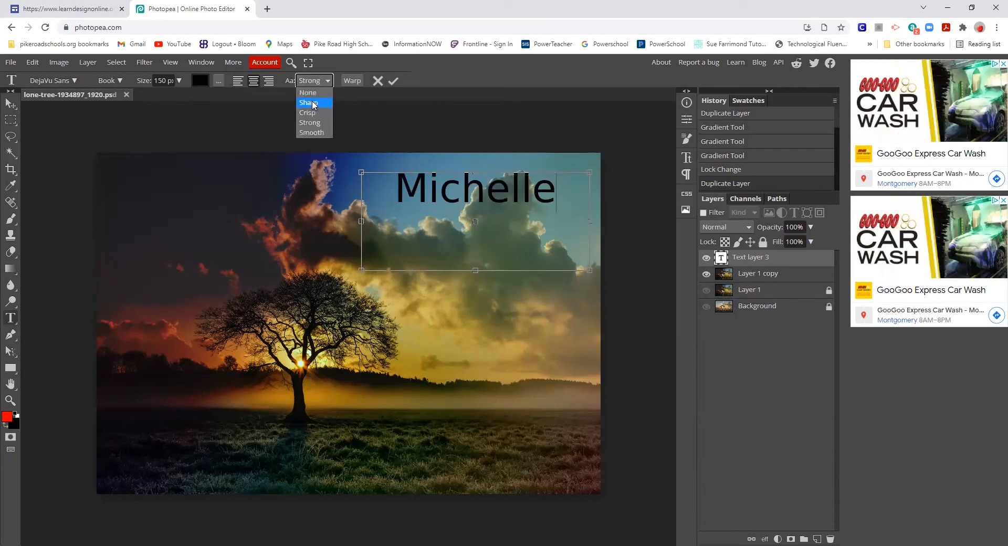
click(314, 104)
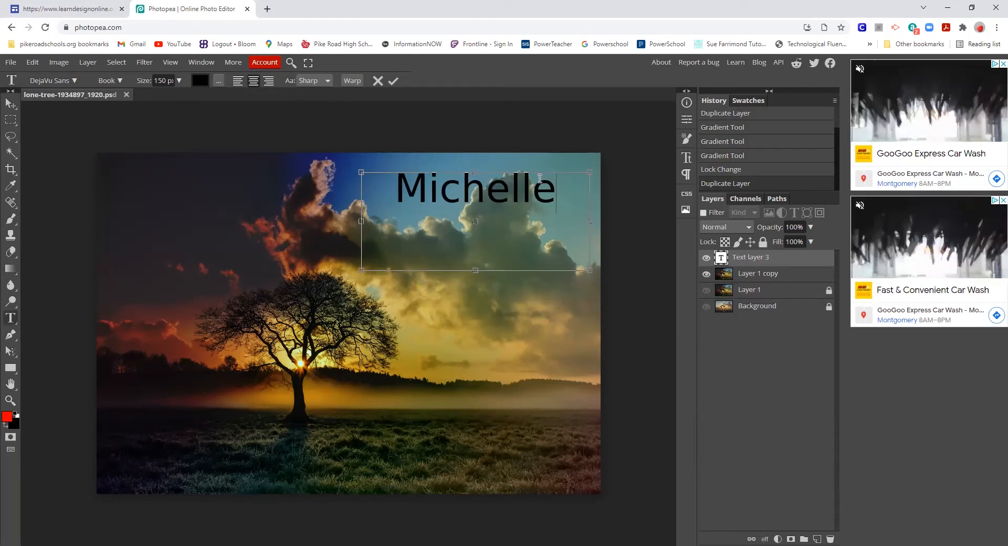
click(316, 77)
click(319, 125)
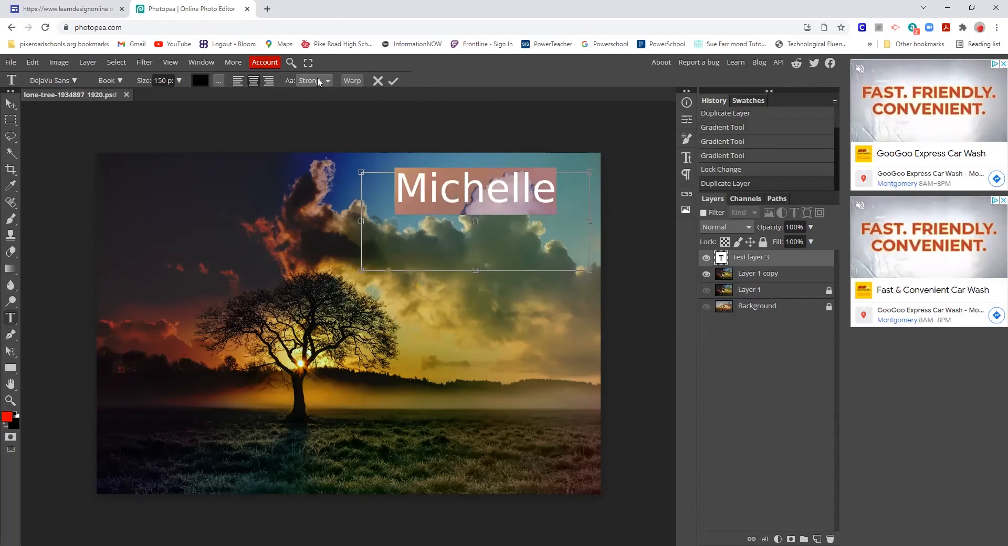
click(317, 77)
click(310, 93)
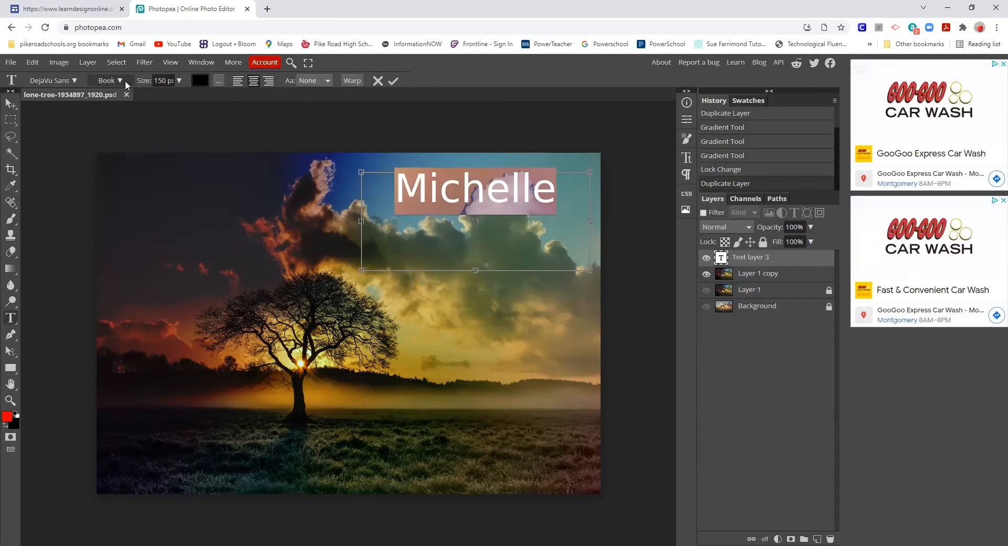
- Switch the name to the Destroy font, enlarge its text box, and shift it lower in the sky
click(105, 80)
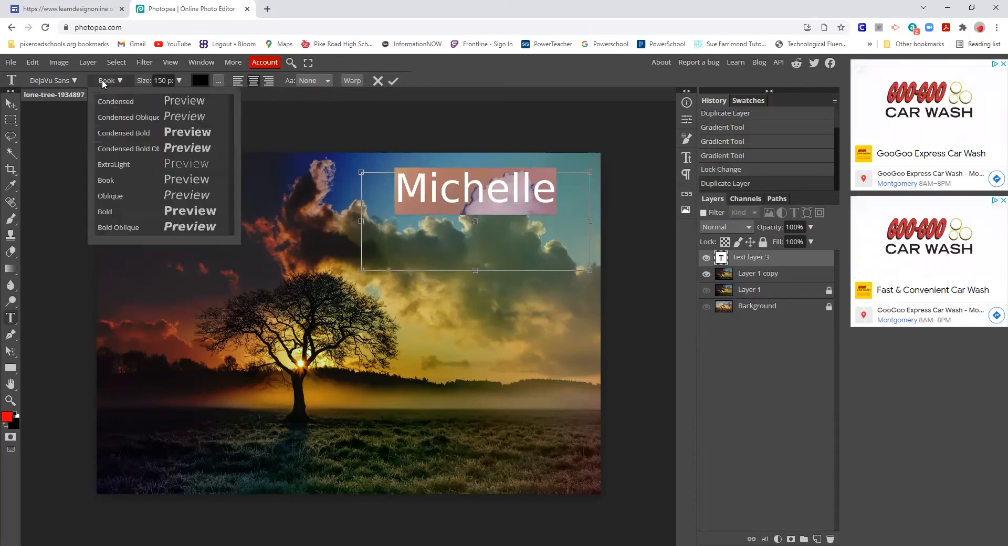
click(116, 195)
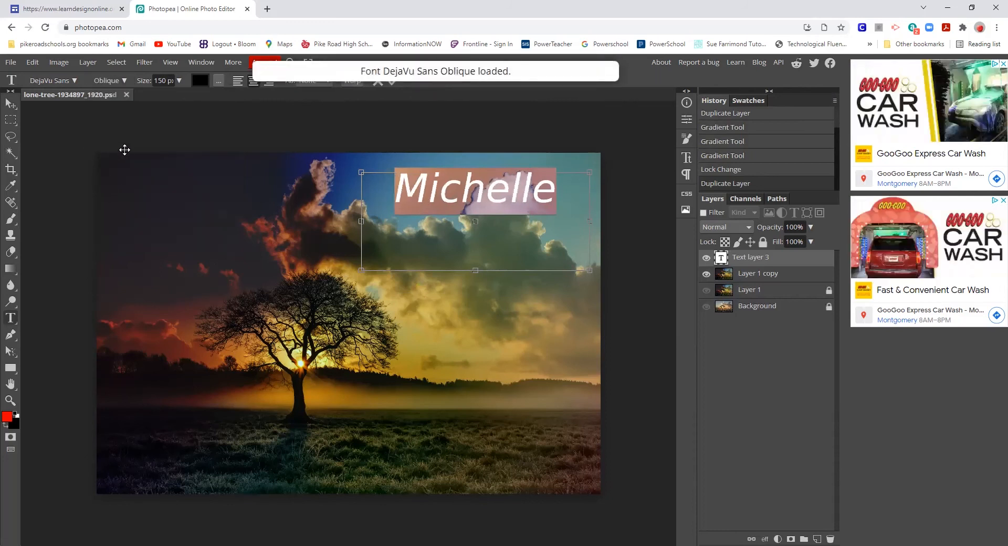
click(41, 80)
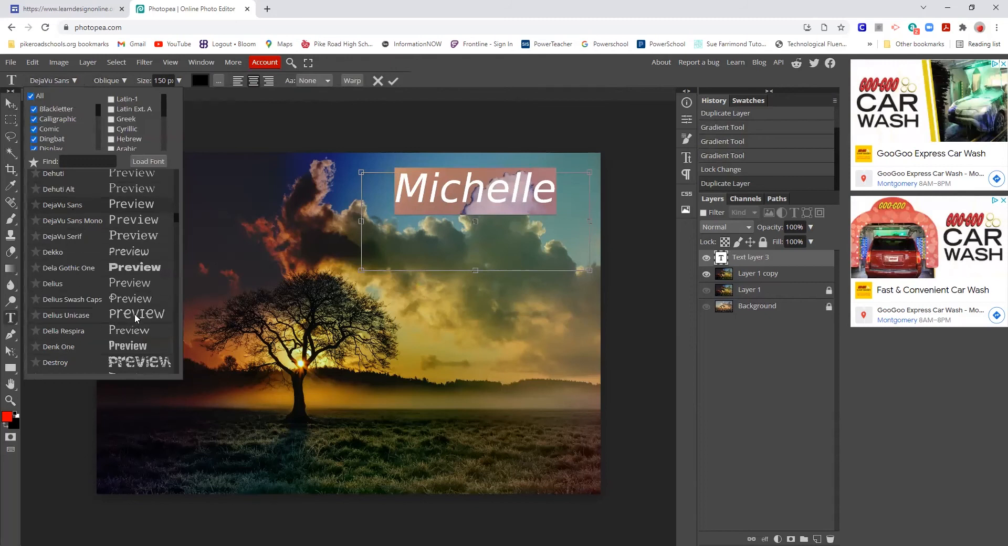
click(140, 363)
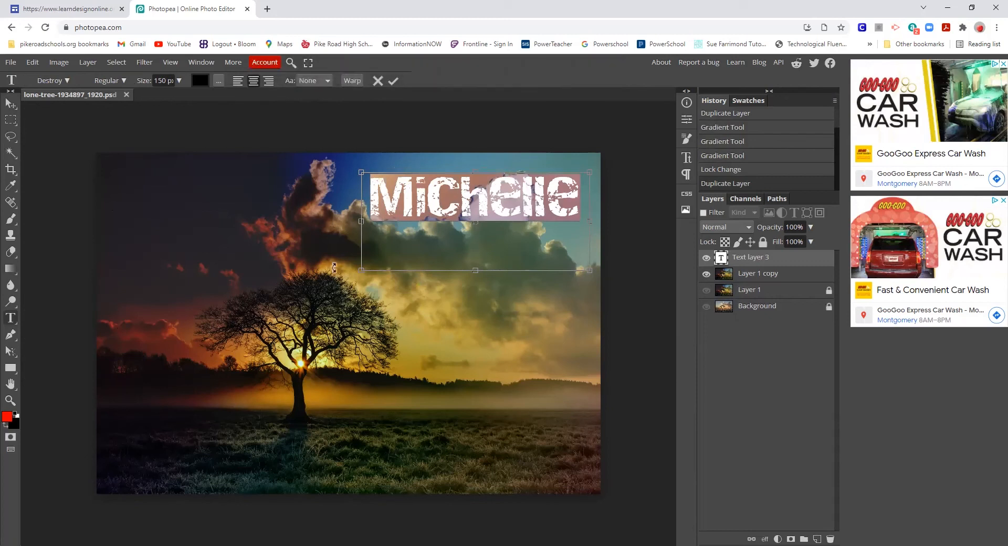
drag(361, 271, 392, 218)
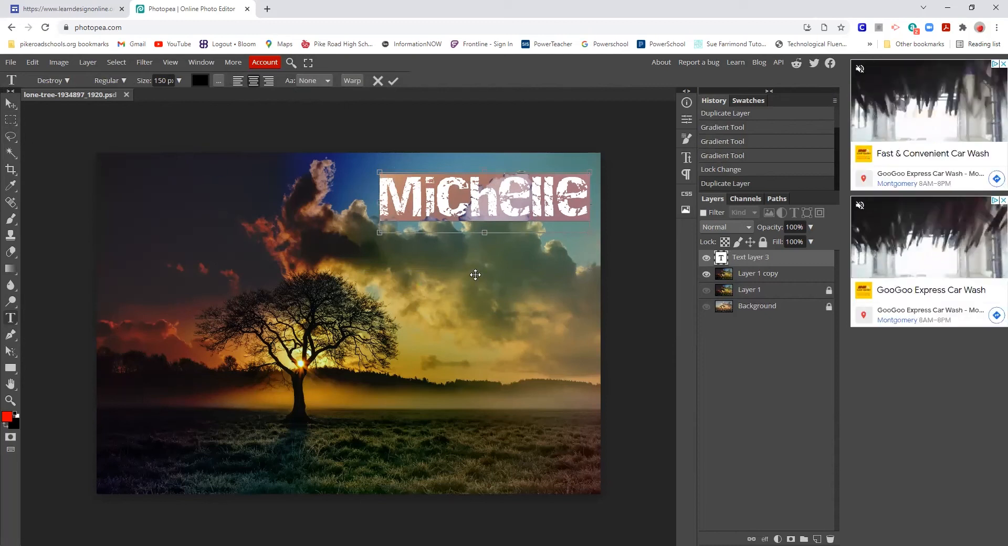
drag(387, 252, 380, 273)
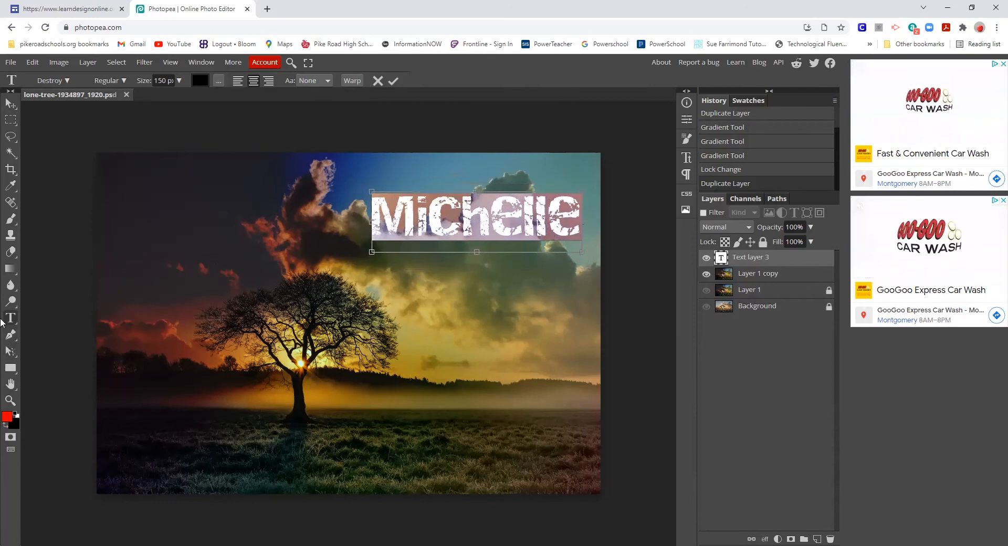
- Commit the first name and type the surname in a new text box beneath it
click(10, 318)
drag(397, 260, 581, 312)
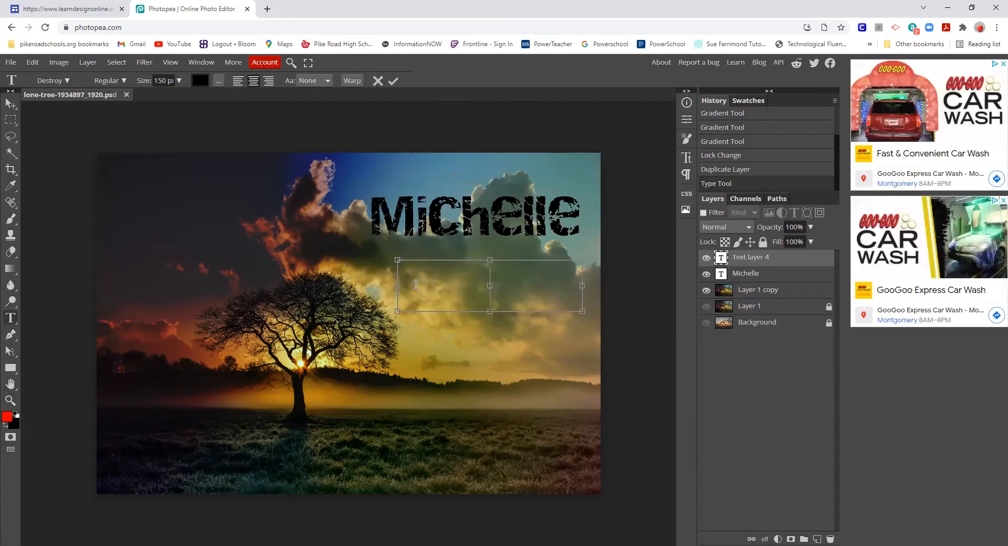
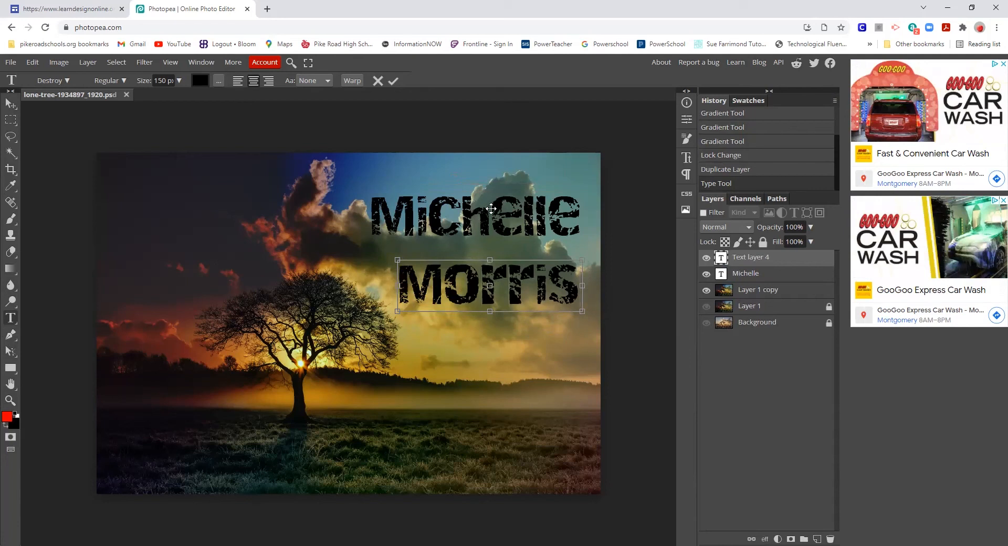
click(740, 275)
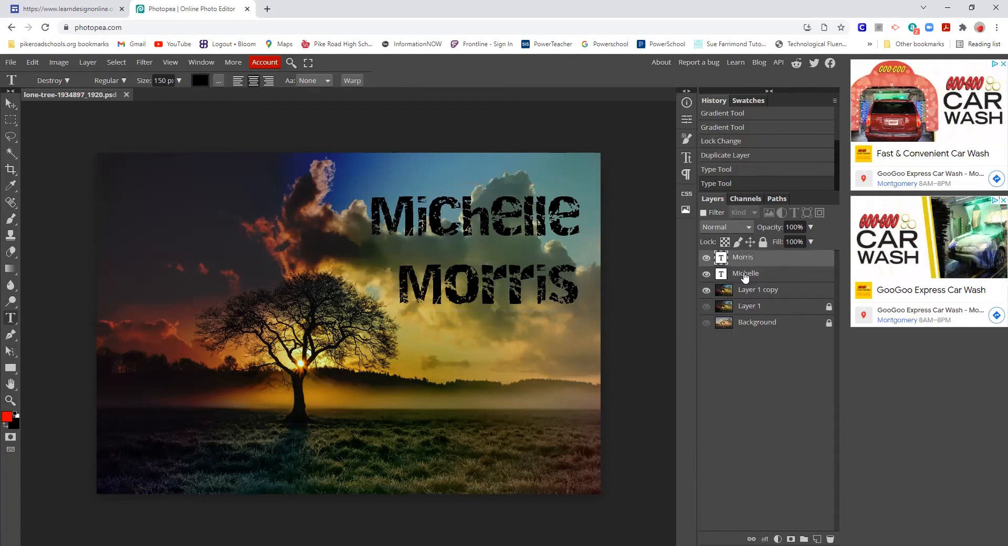
- Retype the final 'h' of the first name and commit the correction
click(497, 224)
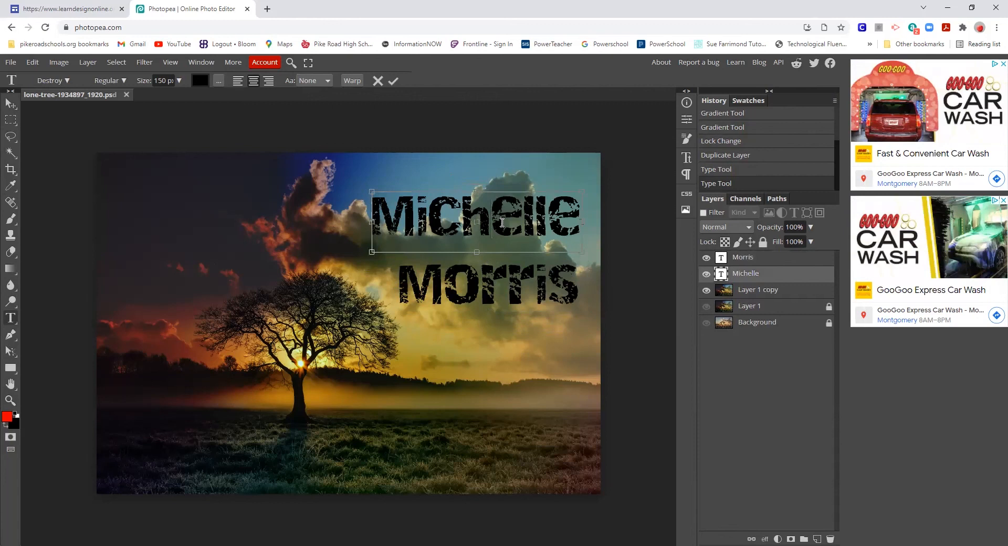
key(BackSpace)
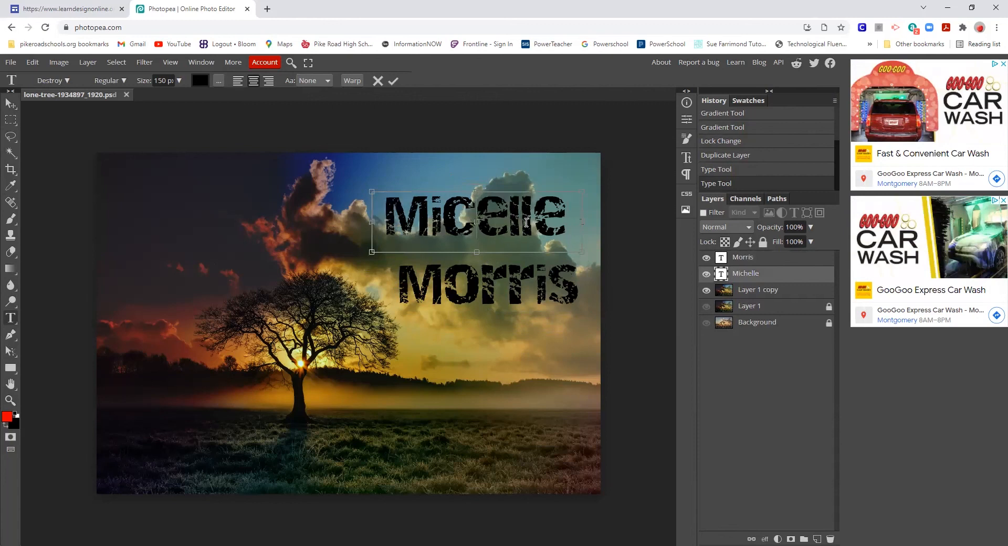
text(h)
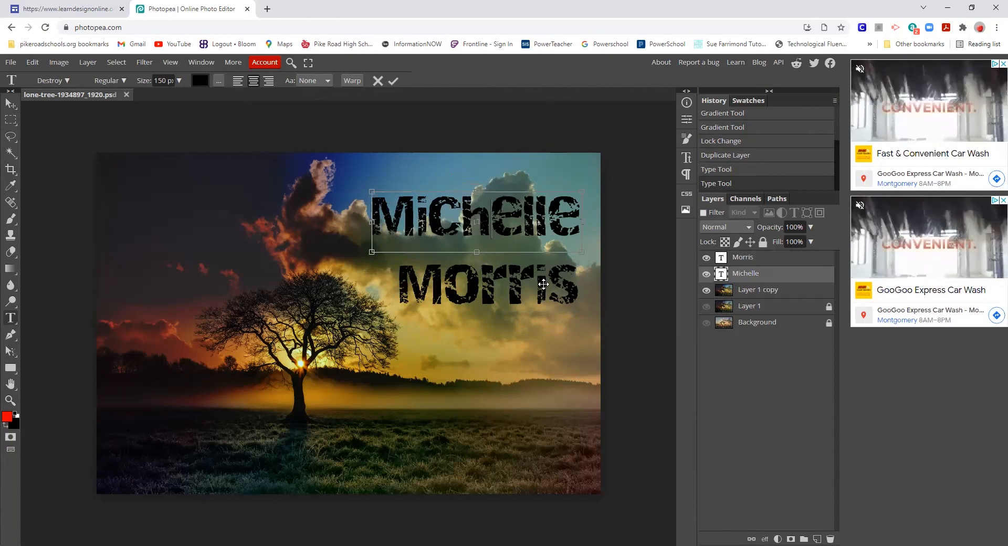
click(560, 270)
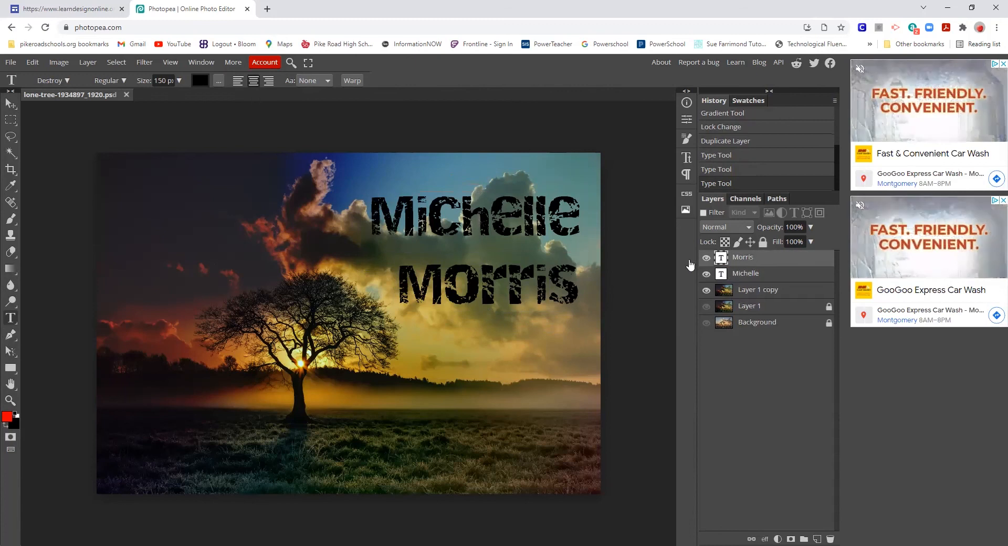
click(560, 270)
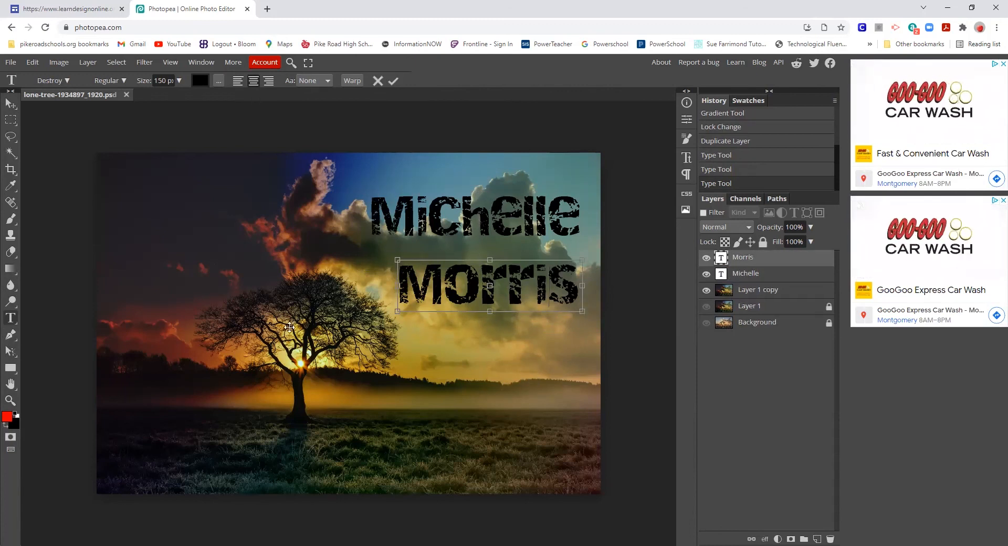
- Commit the surname text on the canvas
click(7, 64)
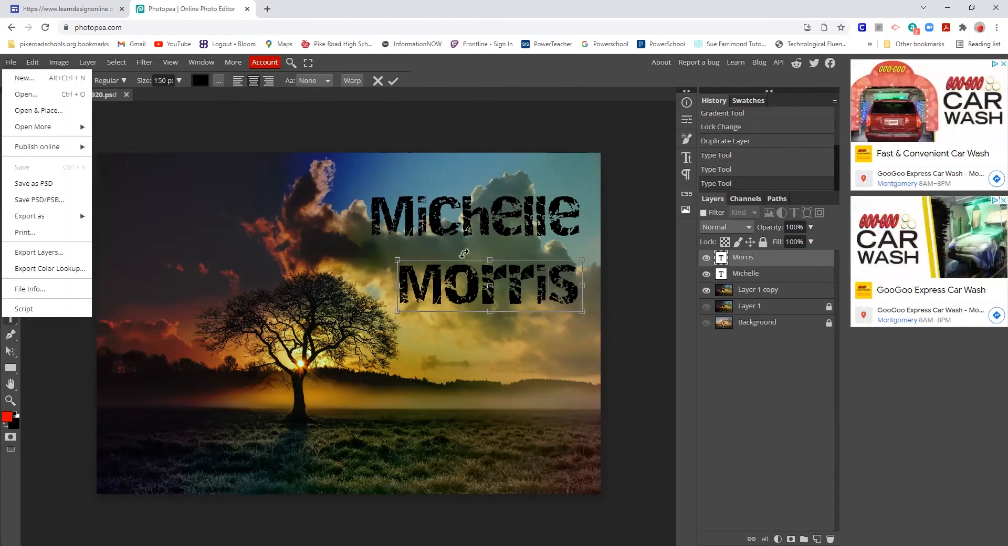
click(426, 228)
click(27, 94)
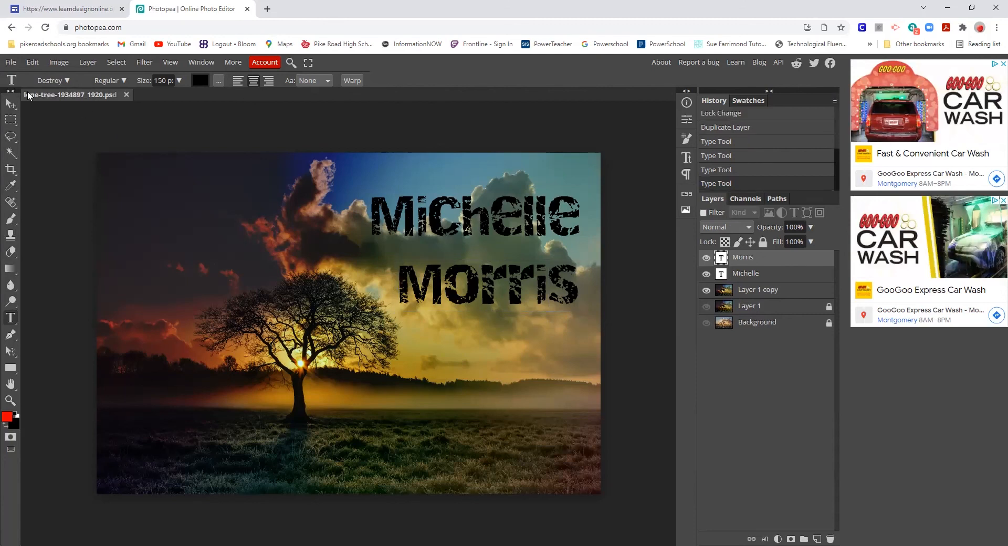
- Rename the document to the person's full name followed by 'Gradient'
double_click(30, 93)
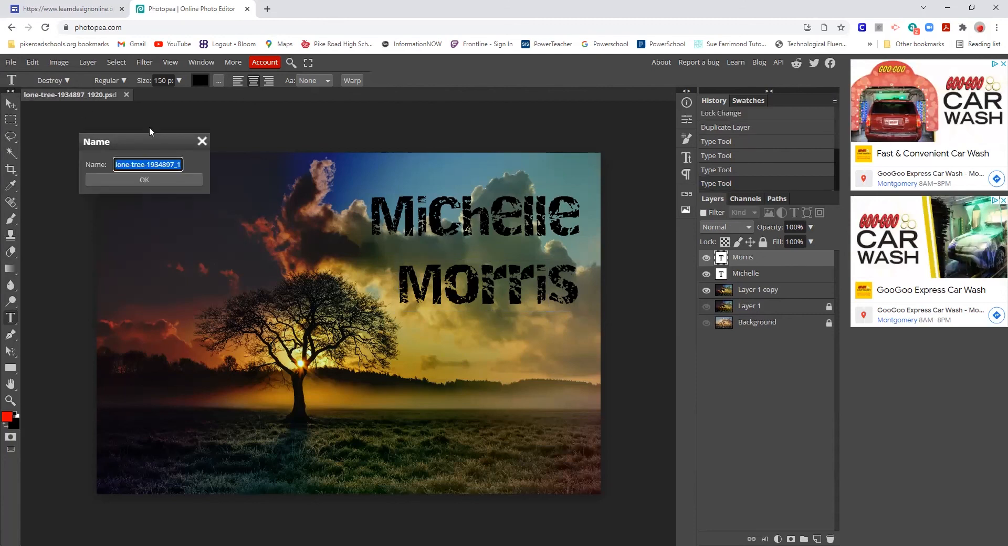
key(BackSpace)
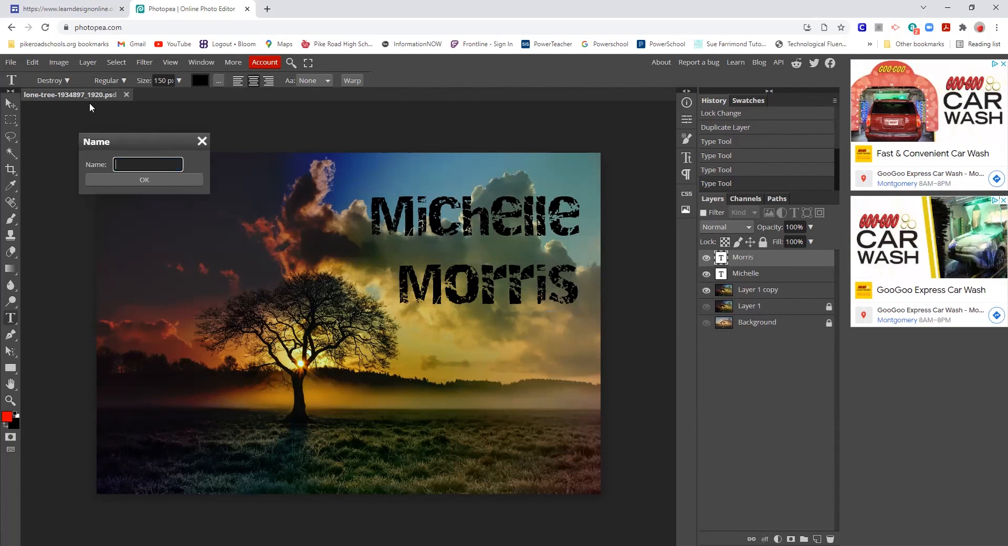
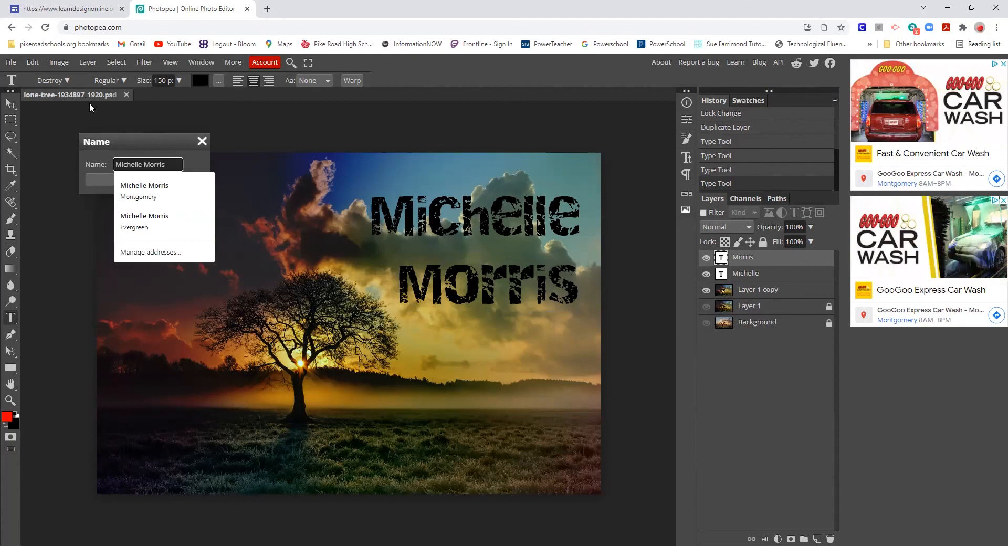
text( Grad)
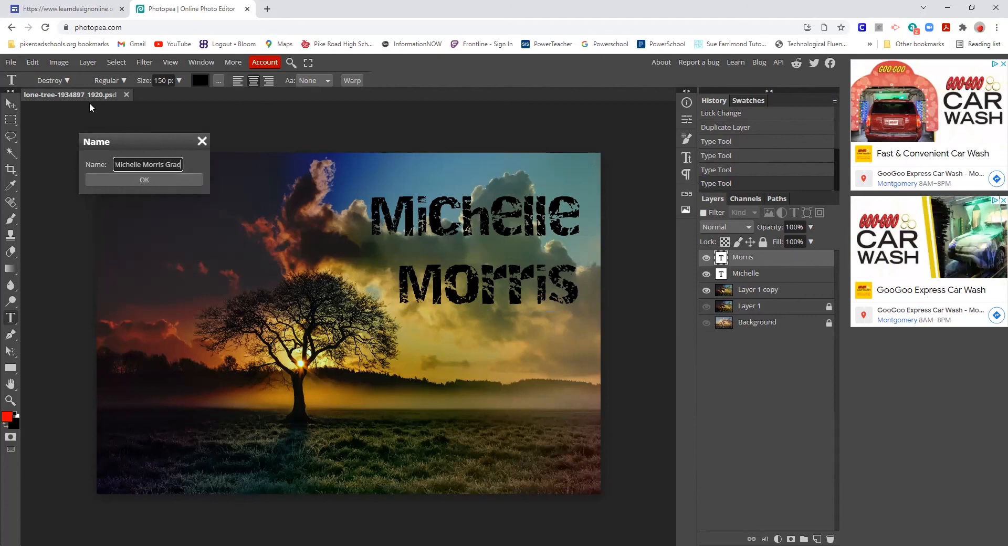
text(ient)
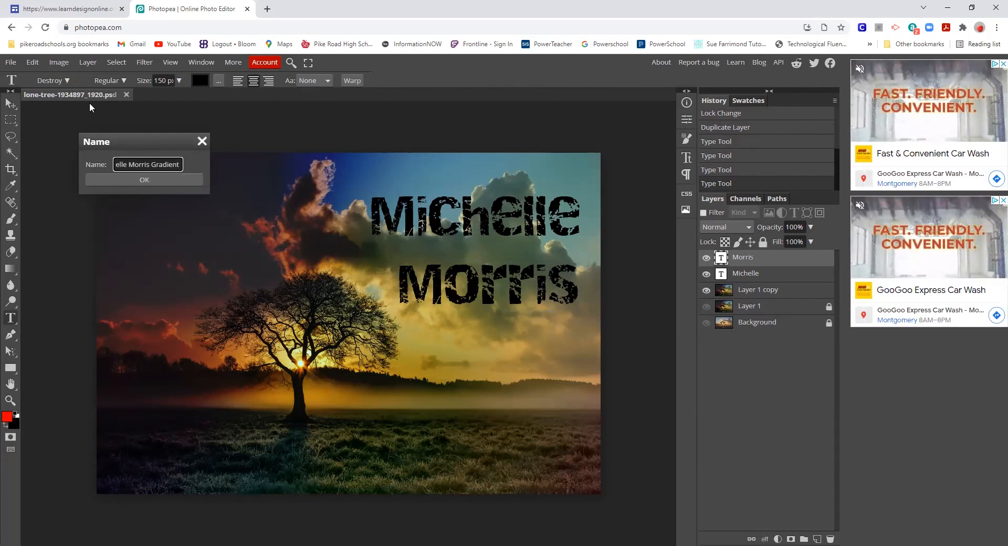
click(159, 181)
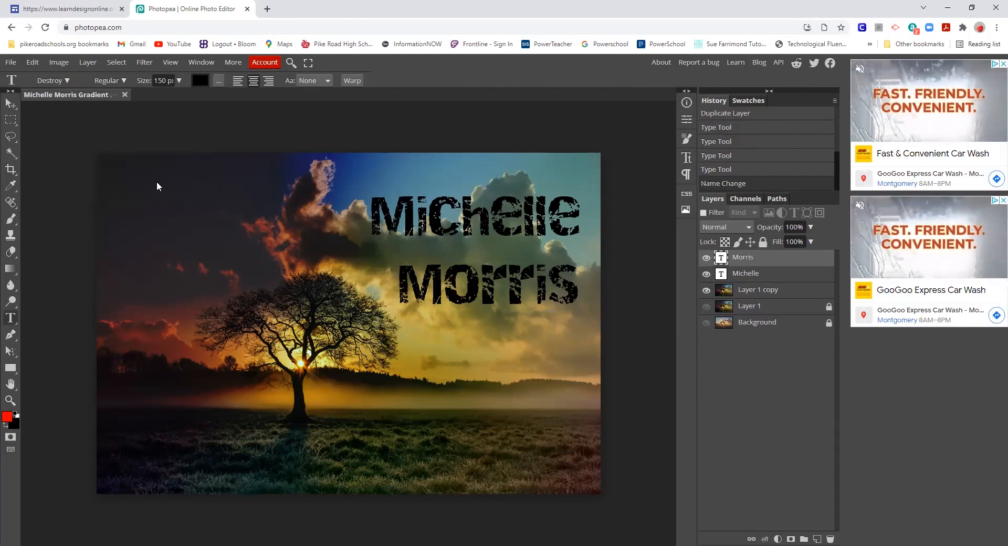
- Export the design as a 1920 × 1300 JPG at 70% quality
click(12, 62)
mouse_move(41, 216)
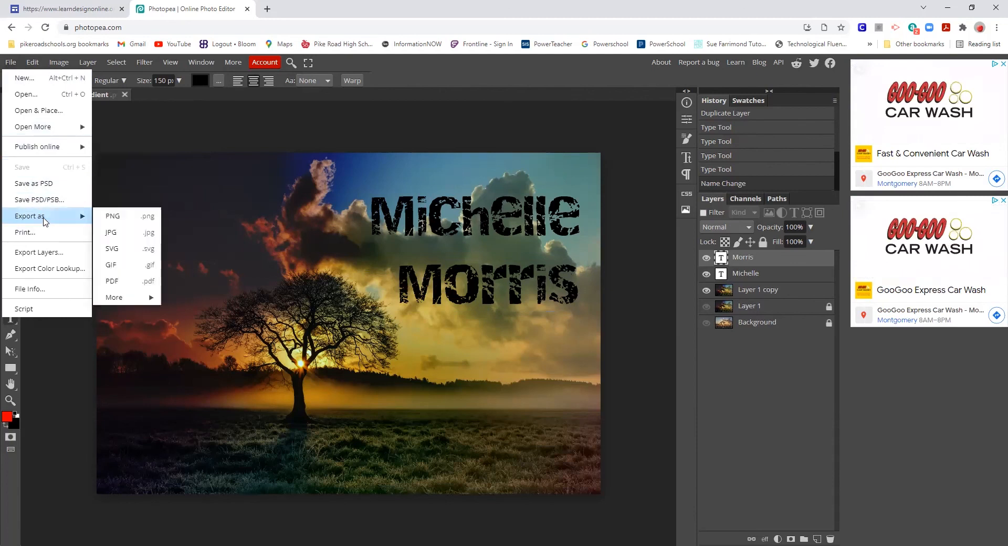
click(116, 233)
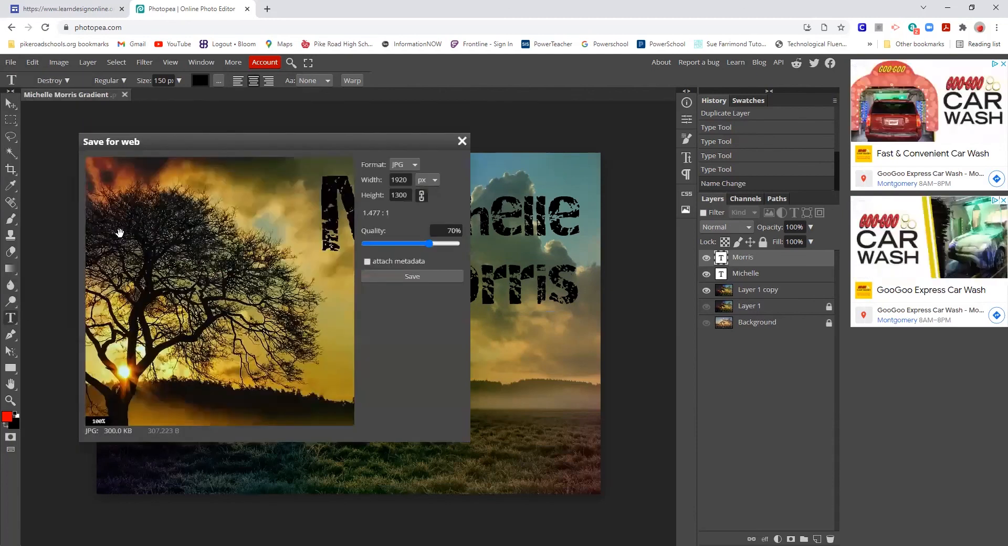
click(391, 276)
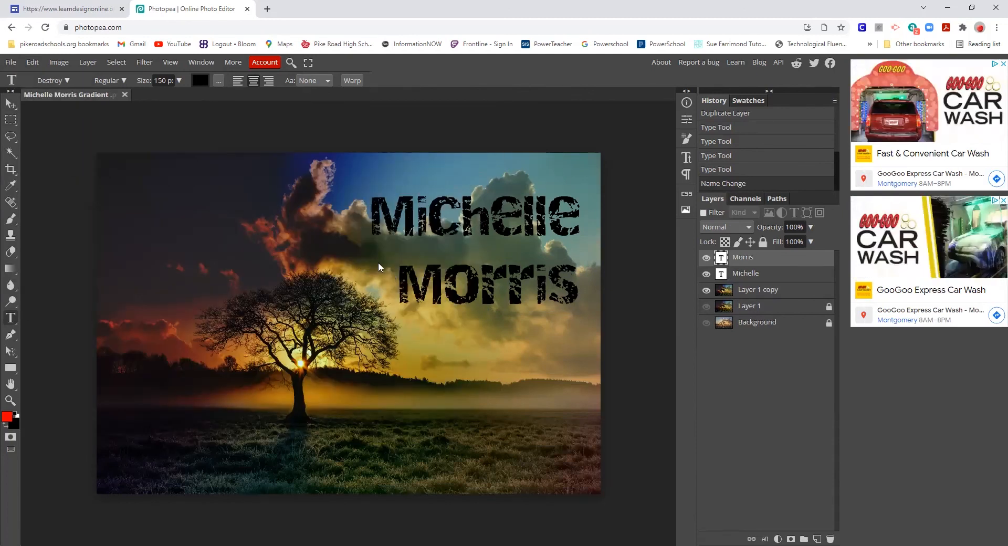